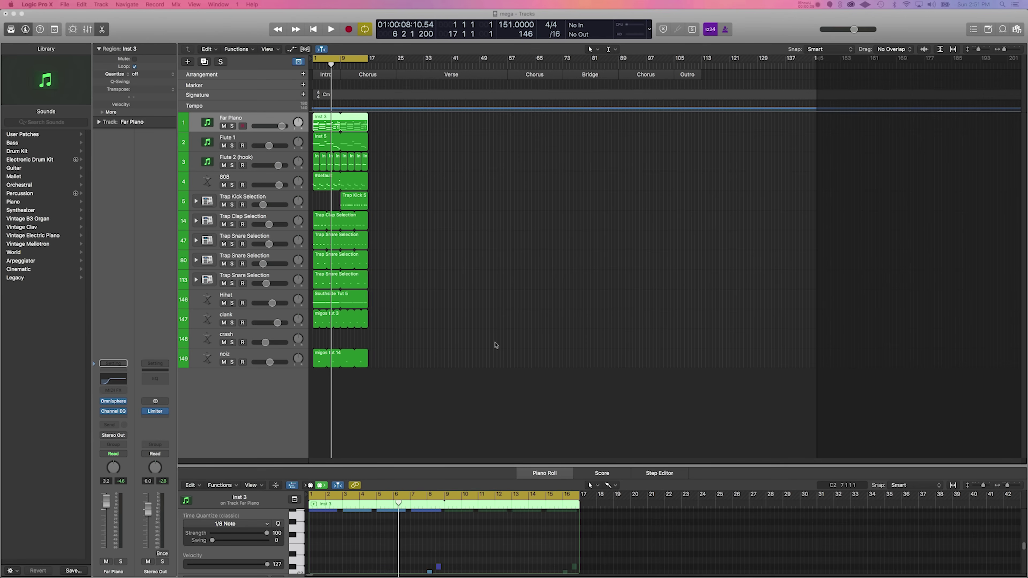
- Turn off cycle mode and scrub the playhead out to bar 113, then back to bar 77
{"action": "left_click", "coordinate": [340, 61]}
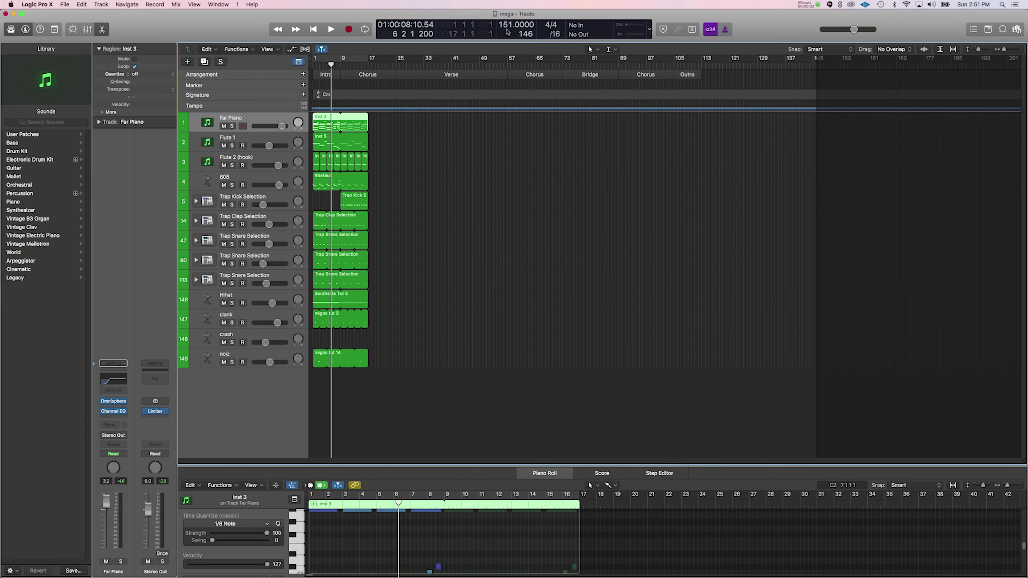
{"action": "left_click_drag", "start_coordinate": [692, 65], "coordinate": [701, 65]}
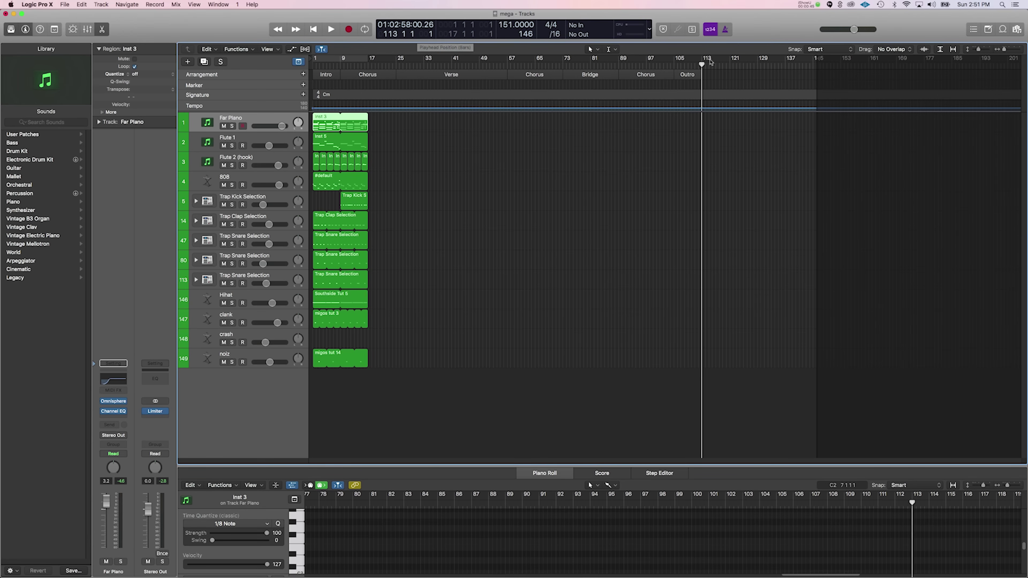
{"action": "left_click_drag", "start_coordinate": [419, 39], "coordinate": [283, 125]}
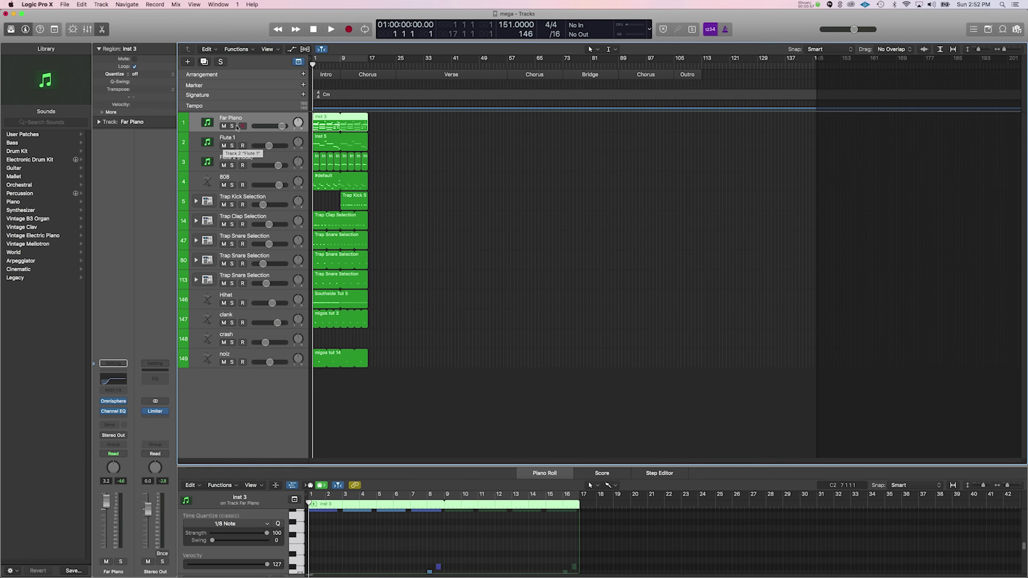
- Solo the Far Piano track, scrub the playhead around bars 7–15, and start playback
{"action": "left_click", "coordinate": [233, 126]}
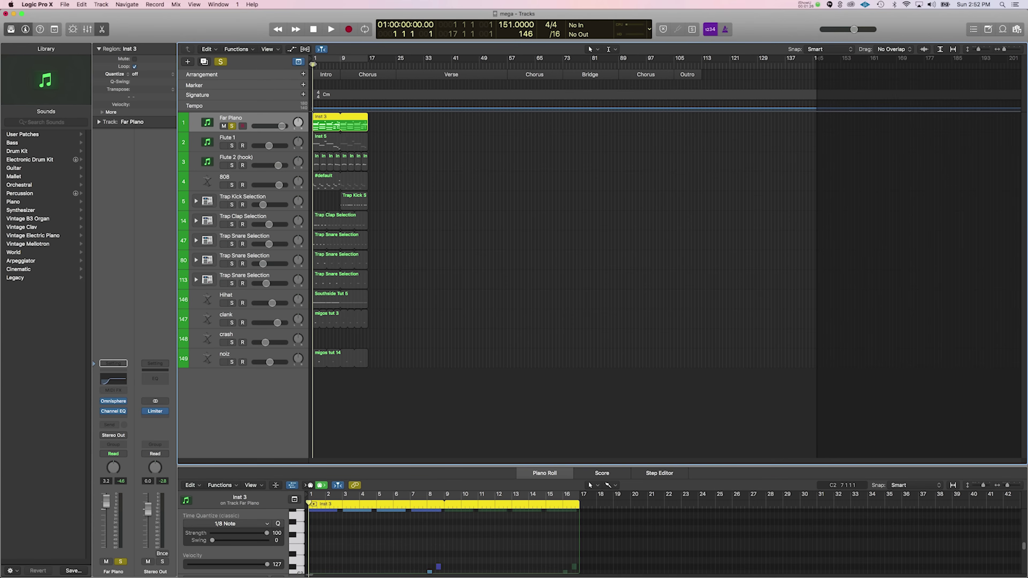
{"action": "left_click_drag", "start_coordinate": [313, 64], "coordinate": [542, 114]}
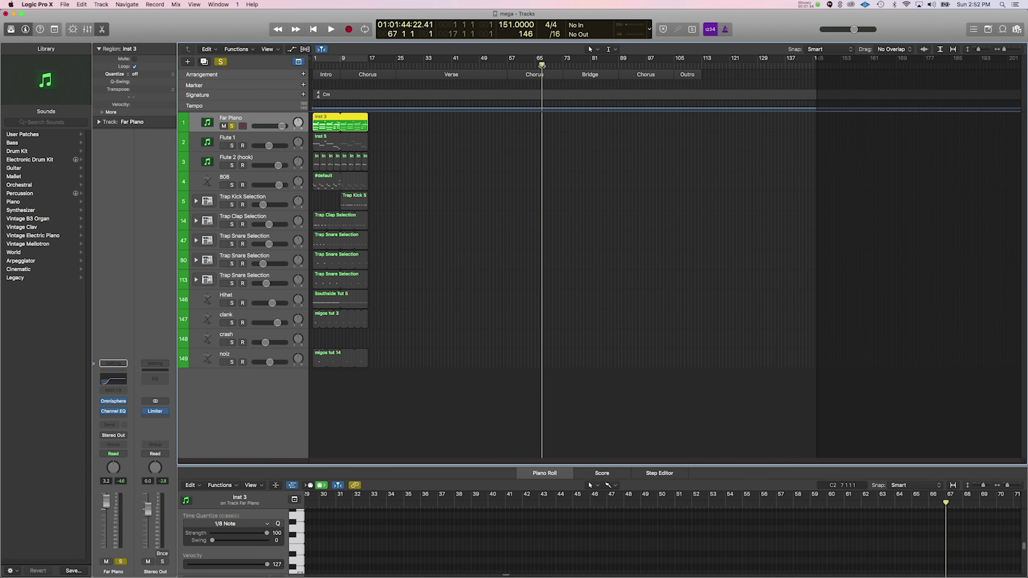
{"action": "left_click_drag", "start_coordinate": [542, 65], "coordinate": [371, 94]}
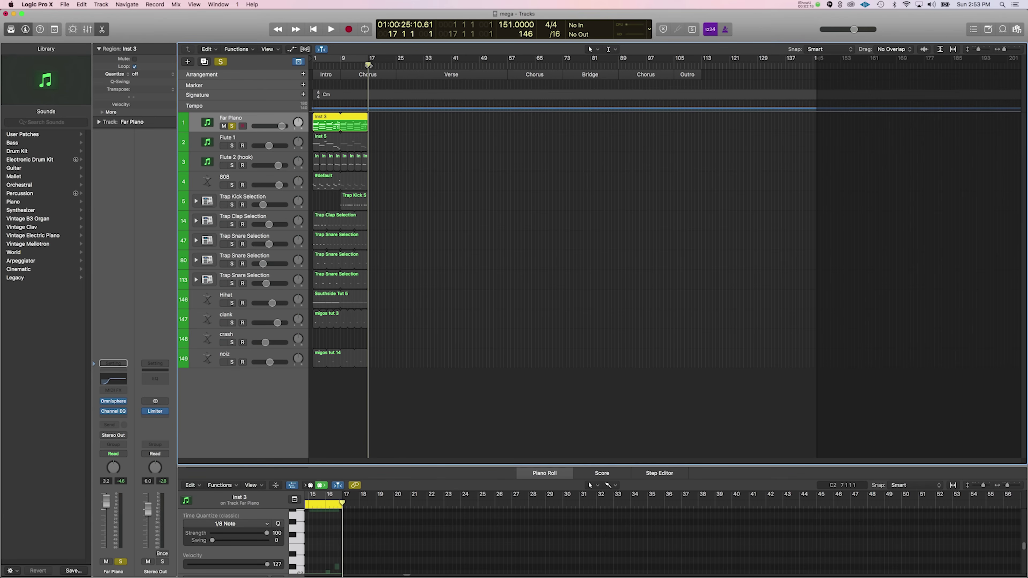
{"action": "key", "text": "space"}
- Rewind to the start, zoom the arrangement out until the Outro shows, and play
{"action": "key", "text": "comma"}
{"action": "key", "text": "comma"}
{"action": "key", "text": "comma"}
{"action": "key", "text": "comma"}
{"action": "key", "text": "comma"}
{"action": "key", "text": "comma"}
{"action": "key", "text": "comma"}
{"action": "key", "text": "comma"}
{"action": "key", "text": "comma"}
{"action": "key", "text": "comma"}
{"action": "key", "text": "comma"}
{"action": "key", "text": "comma"}
{"action": "key", "text": "comma"}
{"action": "key", "text": "comma"}
{"action": "key", "text": "comma"}
{"action": "key", "text": "comma"}
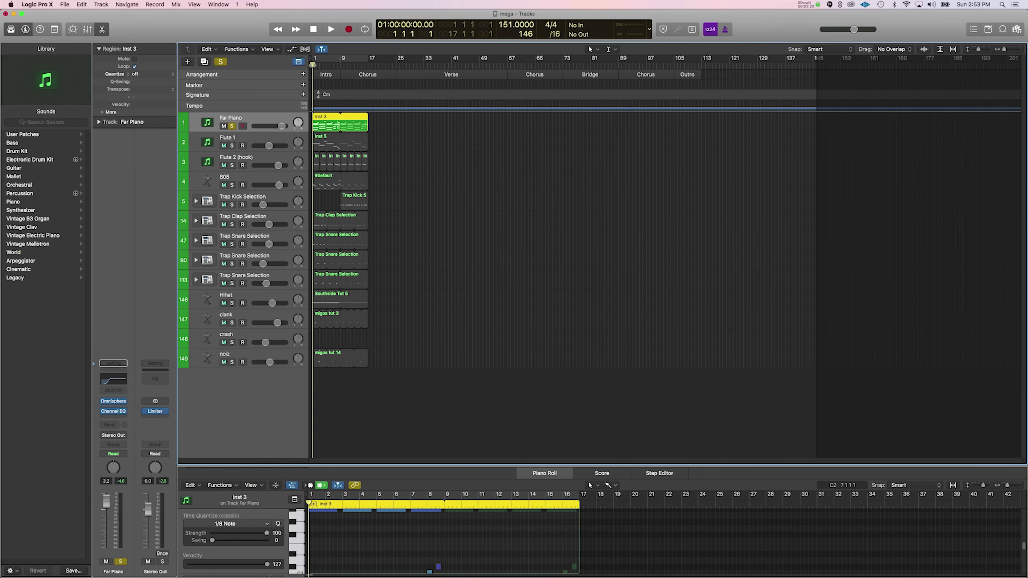
{"action": "key", "text": "super+Right"}
{"action": "key", "text": "super+Right"}
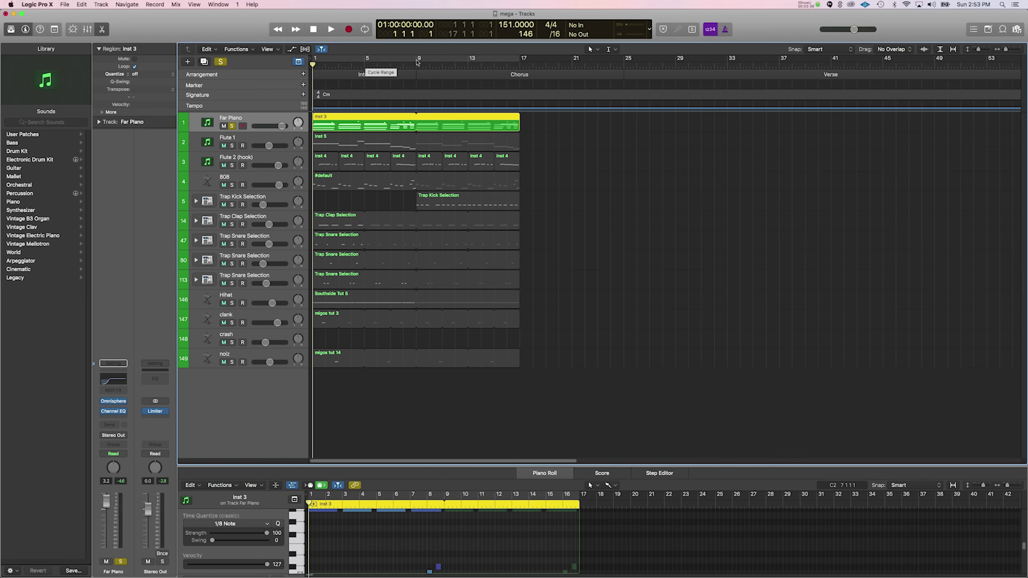
{"action": "key", "text": "super+Left"}
{"action": "key", "text": "super+Left"}
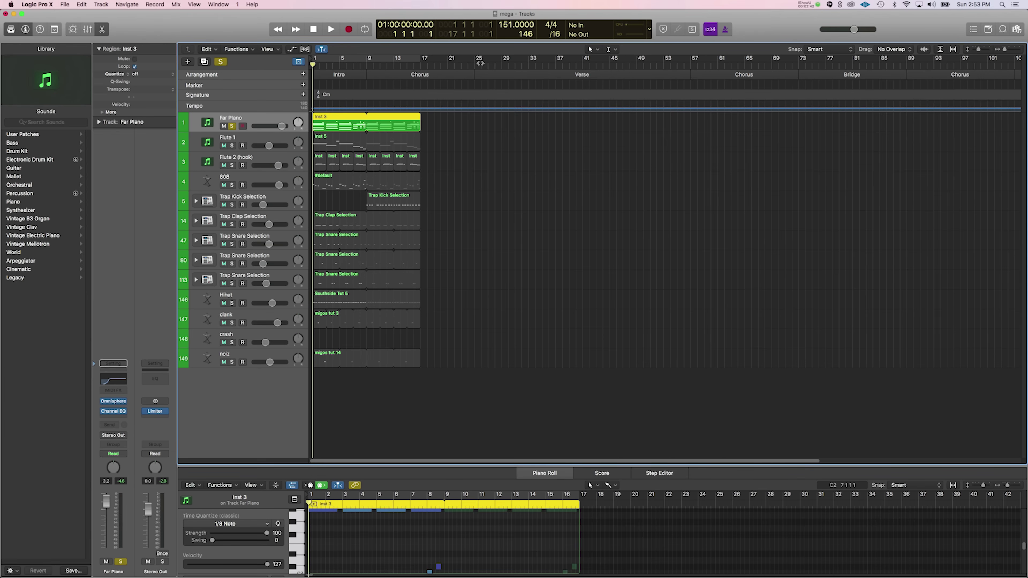
{"action": "scroll", "coordinate": [471, 65], "scroll_direction": "right", "scroll_amount": 1}
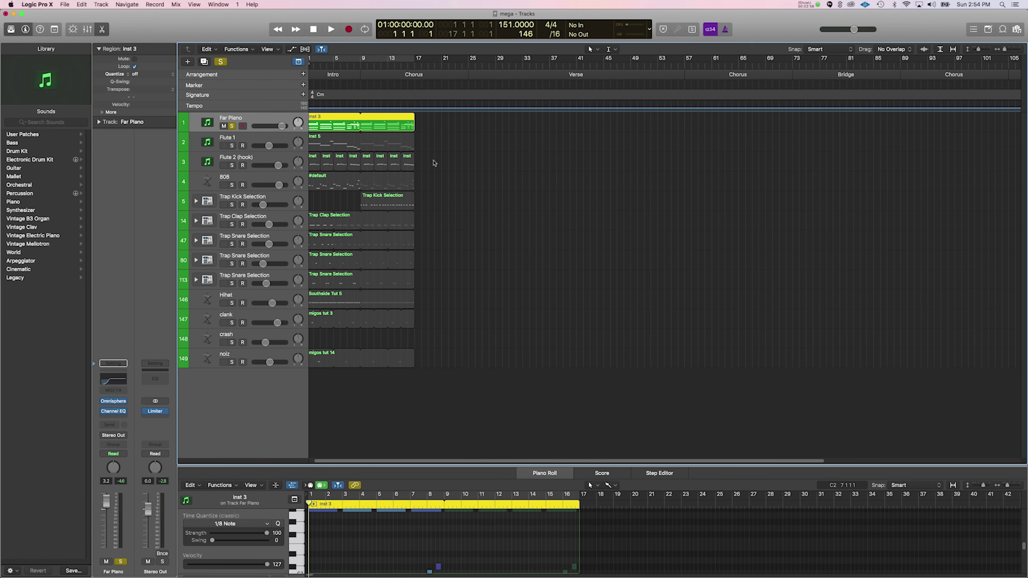
{"action": "key", "text": "super+Left"}
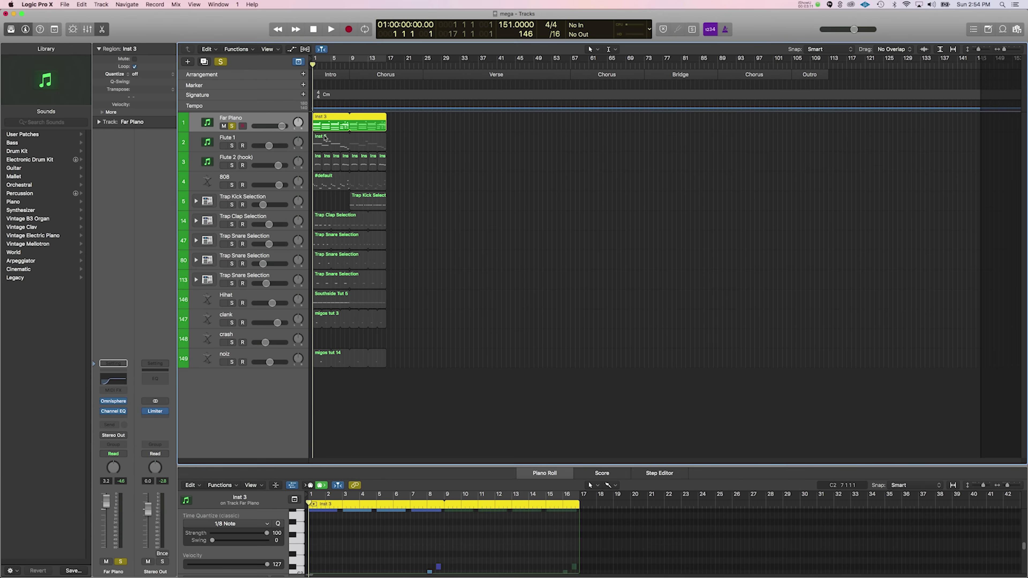
{"action": "key", "text": "space"}
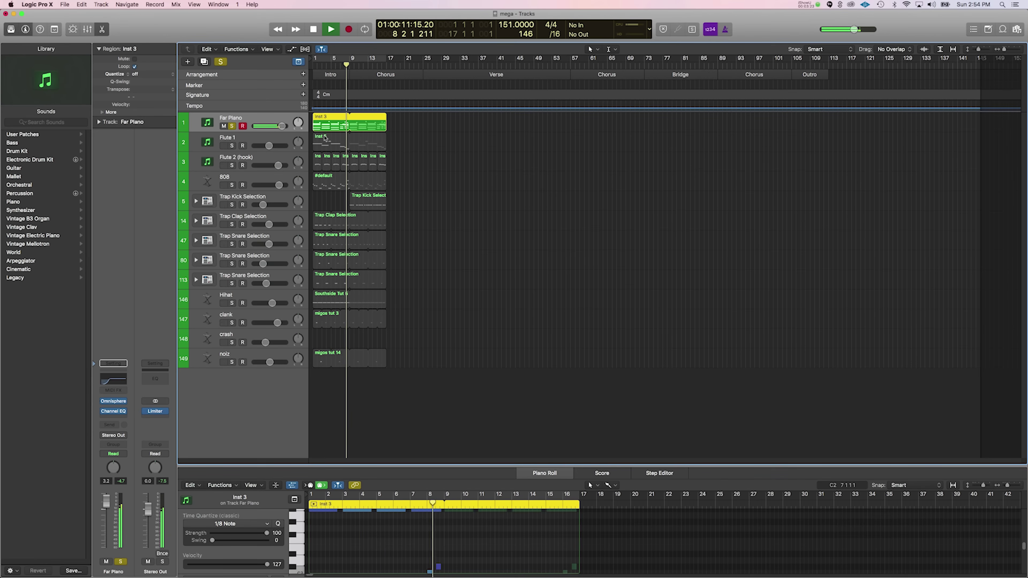
- Solo Flute 1 alongside the piano and loop playback over the opening bars
{"action": "key", "text": "space"}
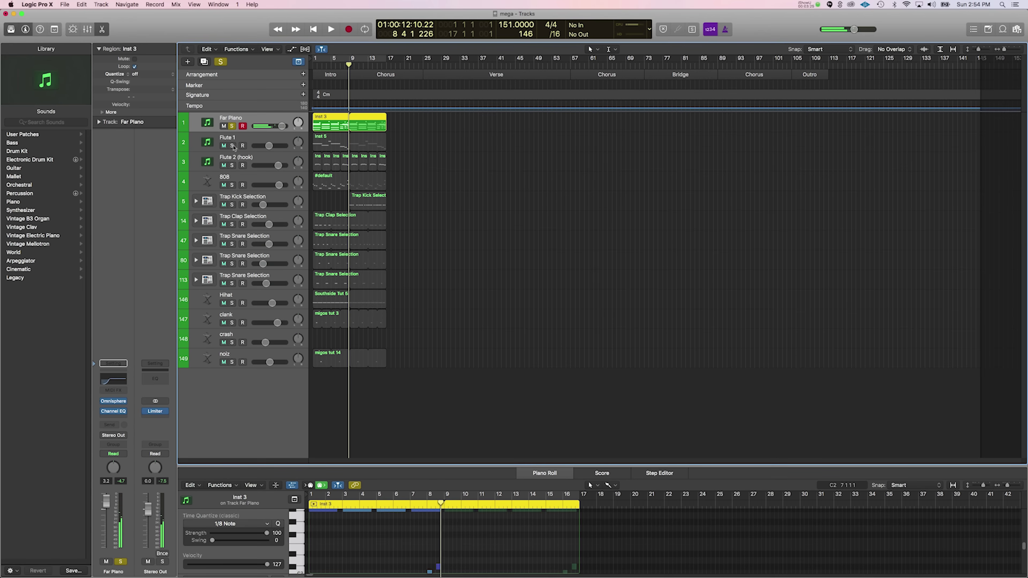
{"action": "left_click", "coordinate": [231, 146]}
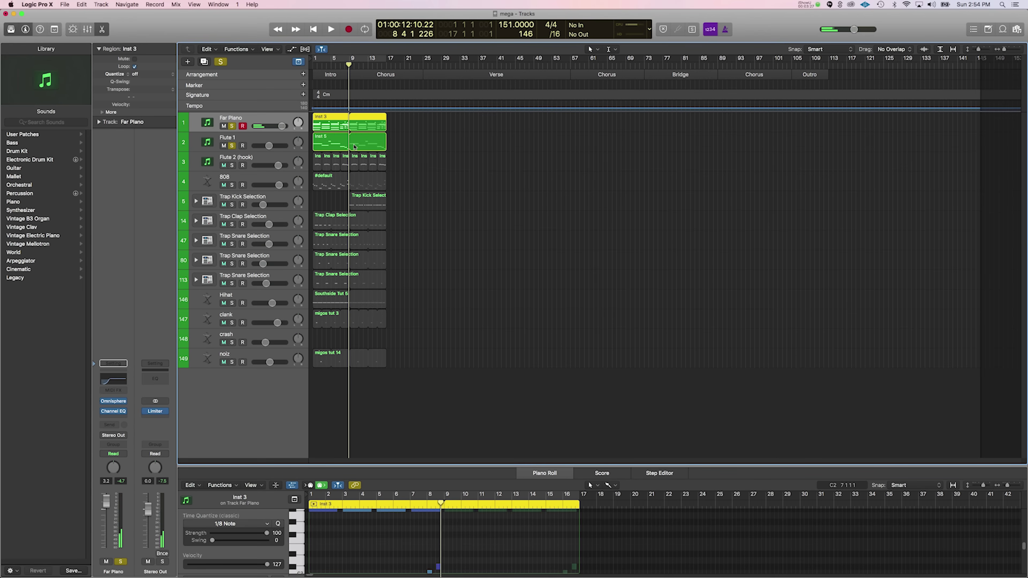
{"action": "left_click", "coordinate": [335, 62]}
{"action": "key", "text": "Return"}
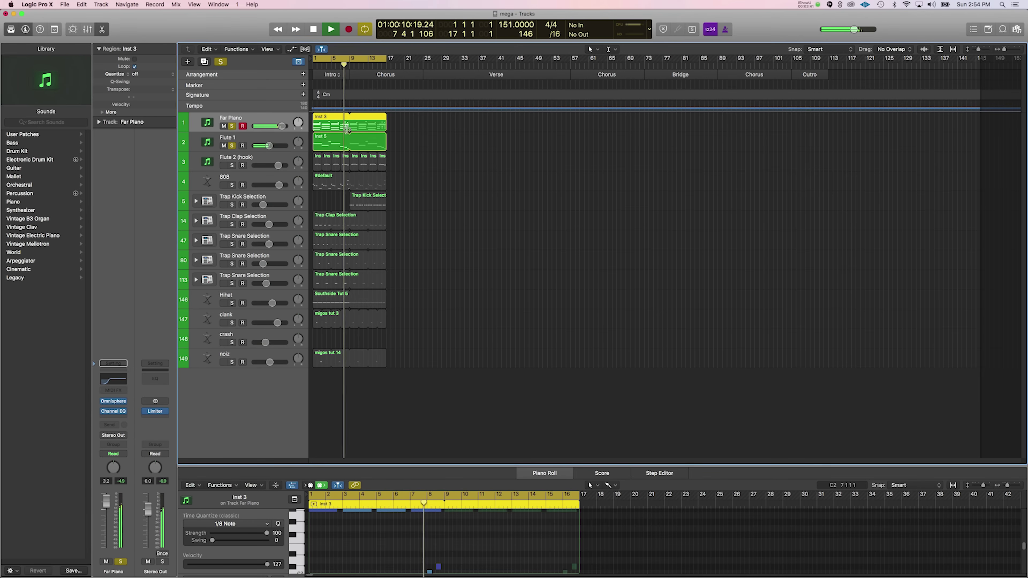
{"action": "key", "text": "space"}
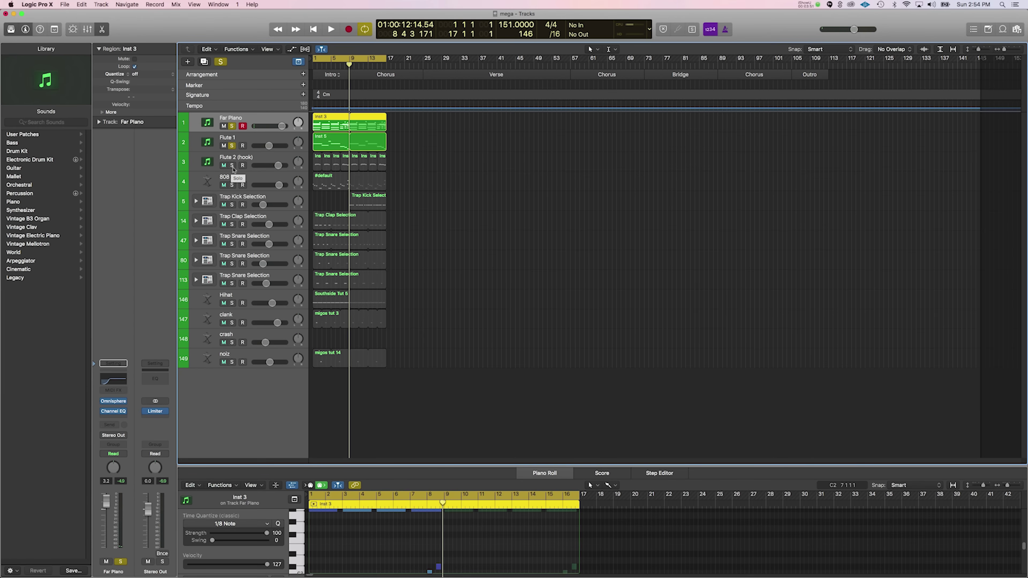
- Solo Flute 2 (hook), replay from the start, and solo the 808 as well
{"action": "left_click", "coordinate": [231, 165]}
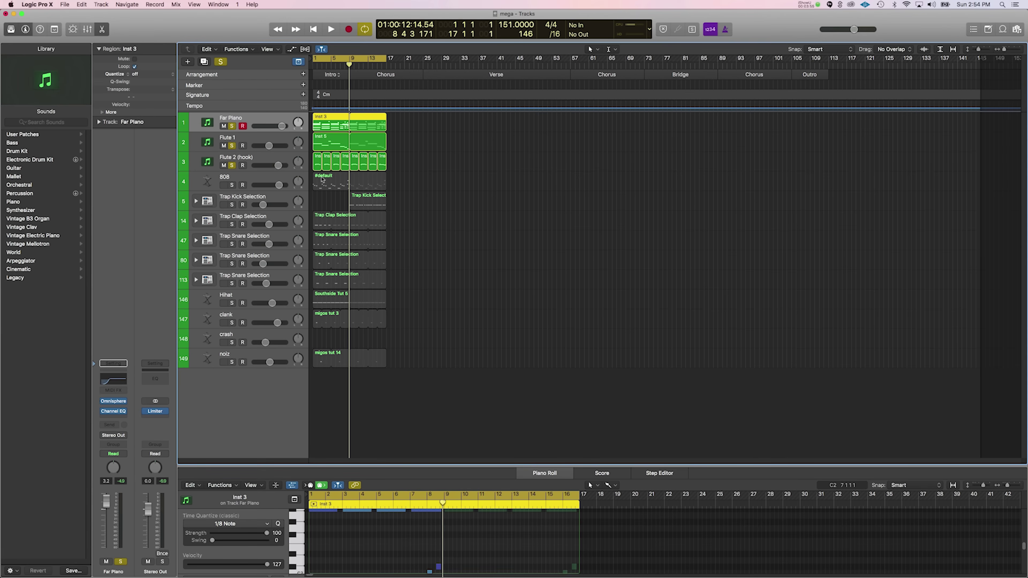
{"action": "key", "text": "Return"}
{"action": "key", "text": "space"}
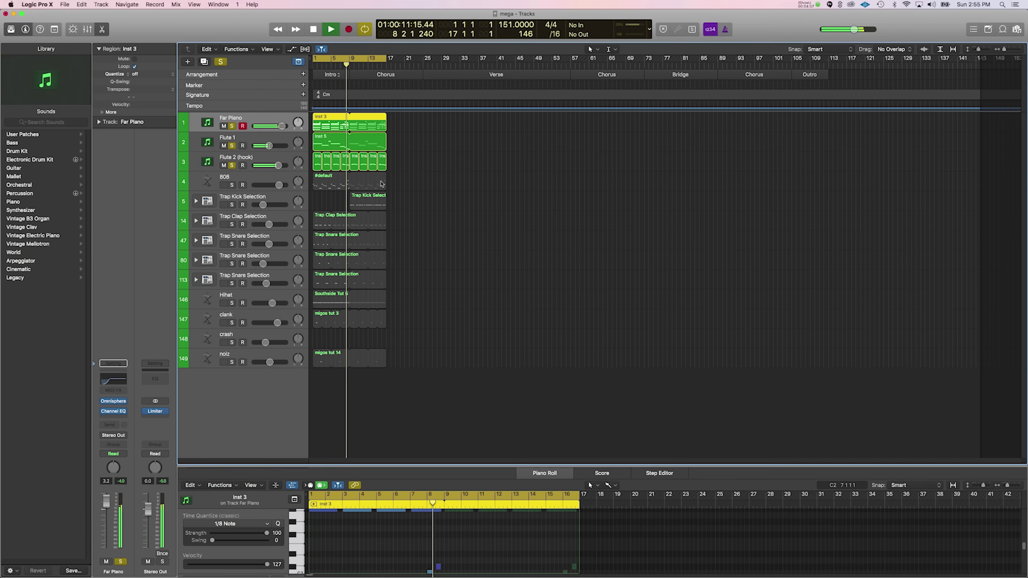
{"action": "left_click", "coordinate": [233, 186]}
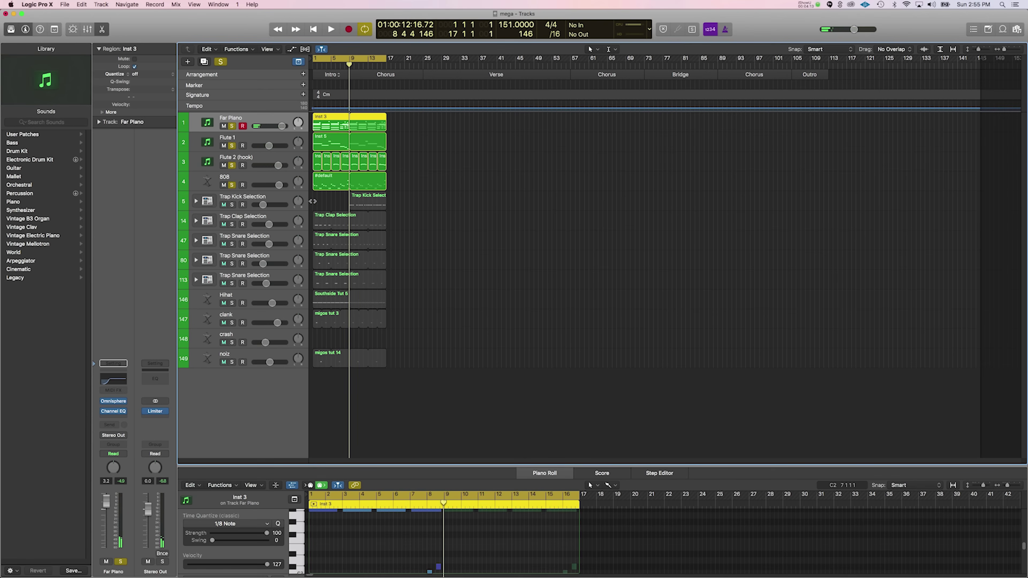
- Play the soloed tracks from the top, then turn off the loop and play again
{"action": "key", "text": "space"}
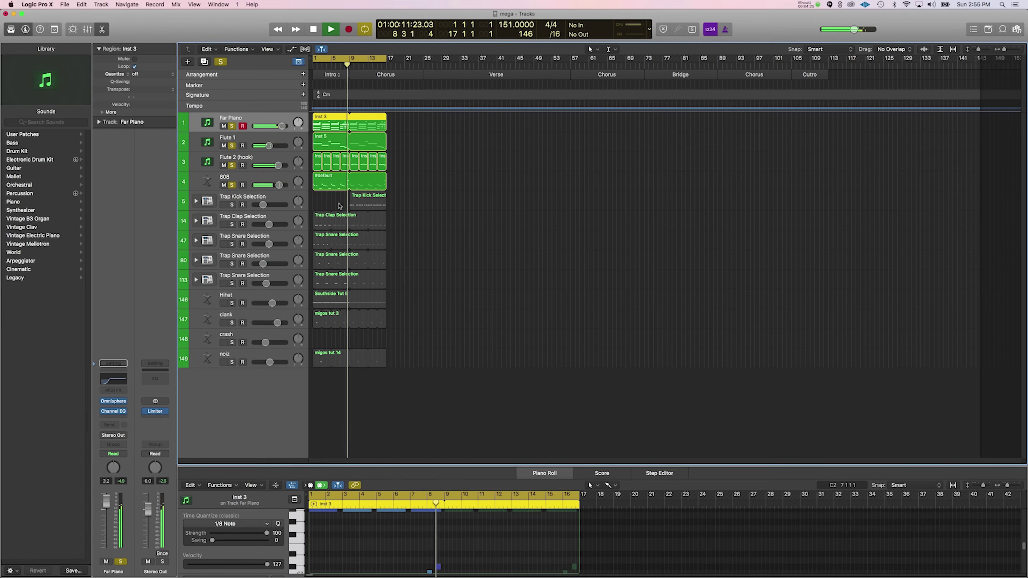
{"action": "key", "text": "space"}
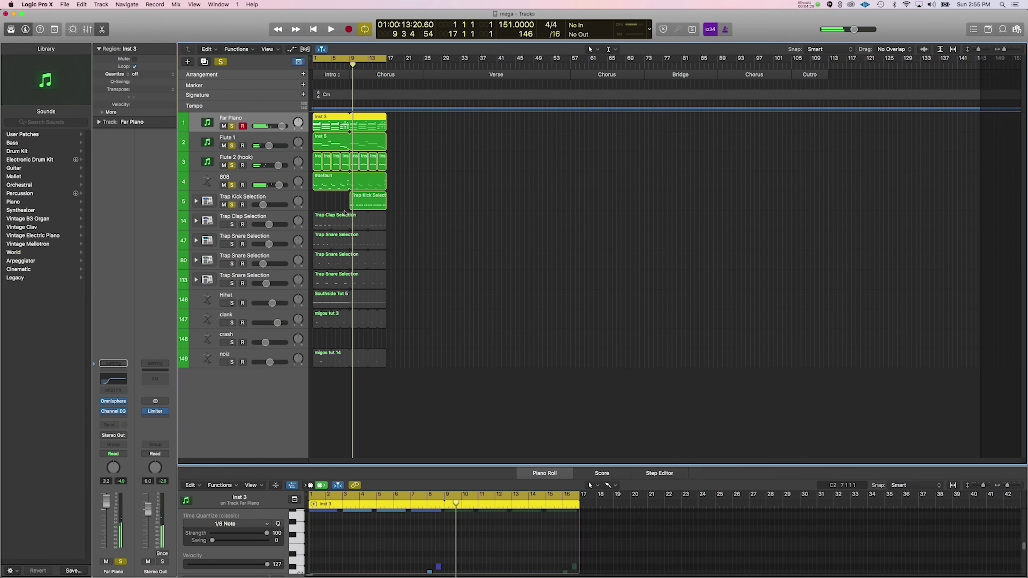
{"action": "left_click", "coordinate": [361, 60]}
{"action": "key", "text": "space"}
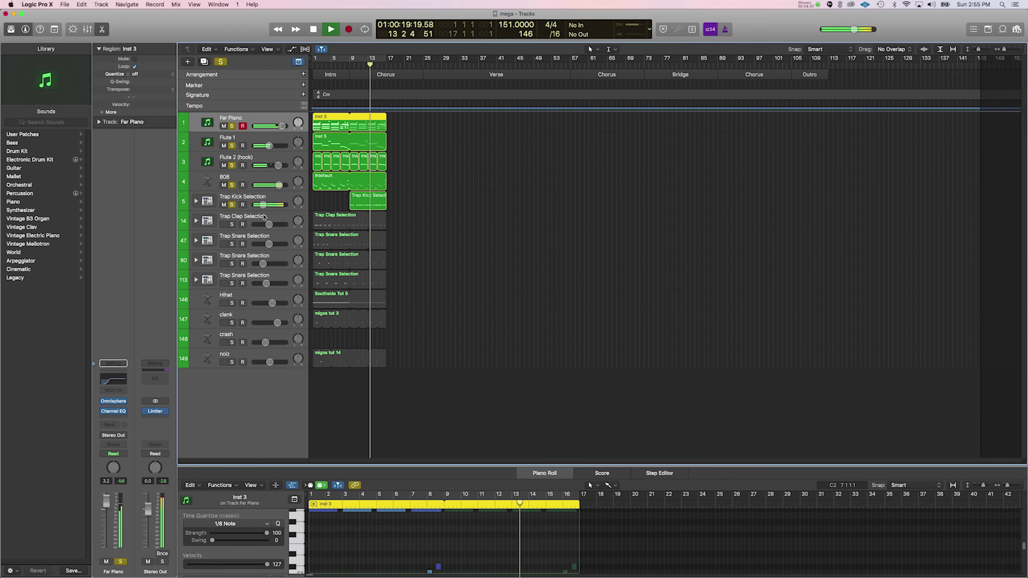
- Loop again, solo the clap, three snare, hihat, clank and noiz tracks, unmute crash, then stop
{"action": "left_click", "coordinate": [232, 224]}
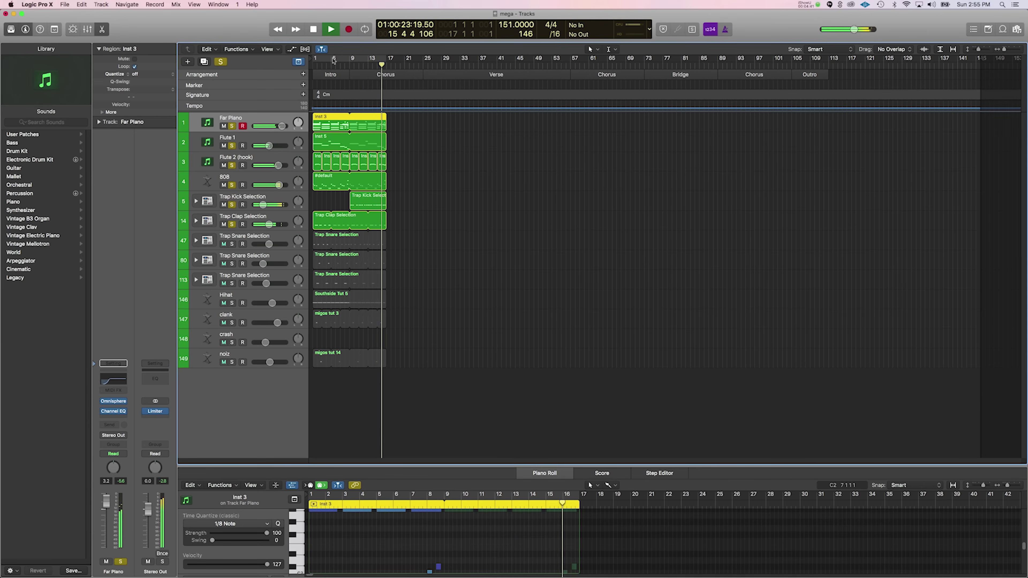
{"action": "key", "text": "c"}
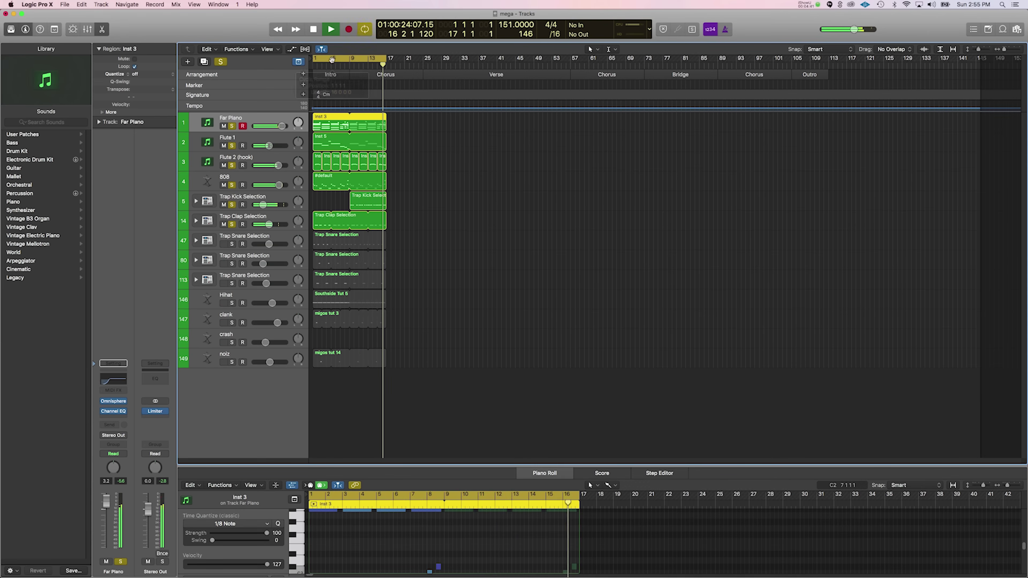
{"action": "left_click", "coordinate": [232, 244]}
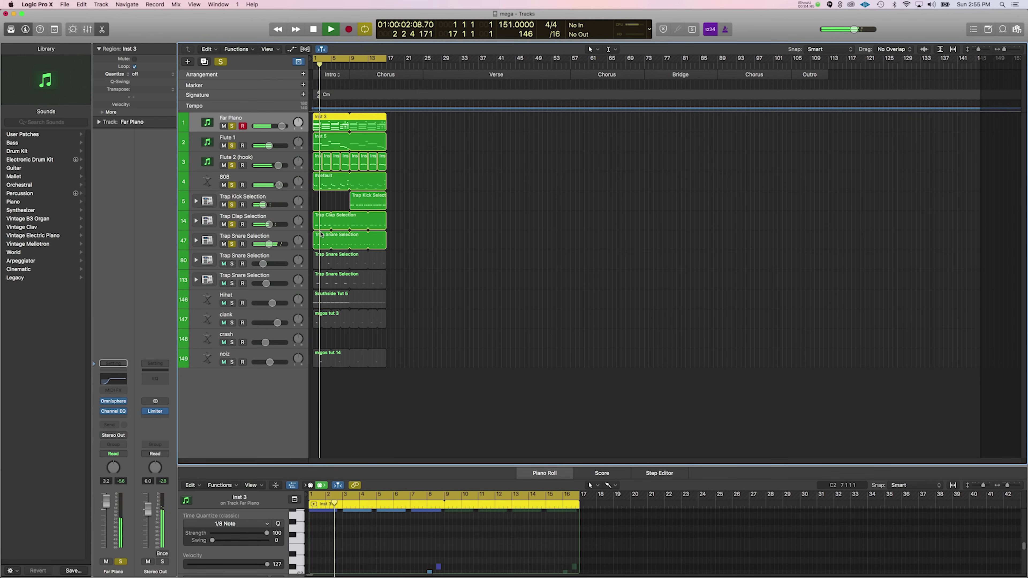
{"action": "left_click", "coordinate": [231, 264]}
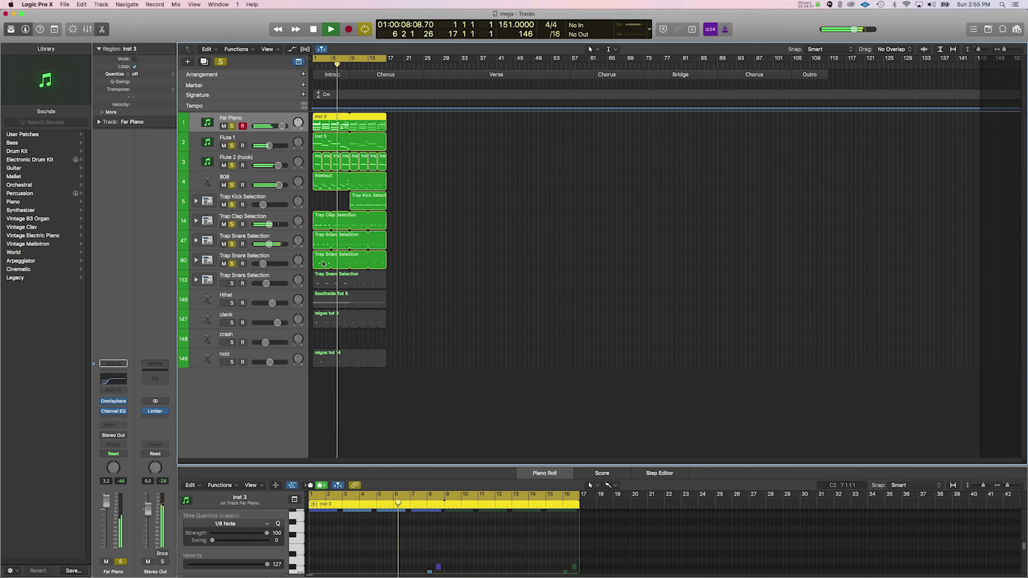
{"action": "left_click", "coordinate": [233, 283]}
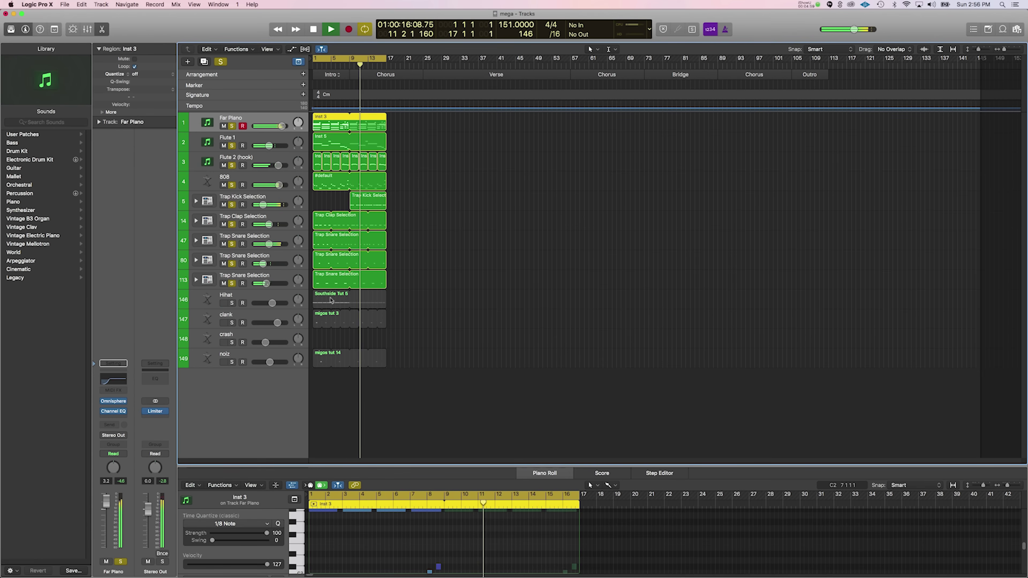
{"action": "left_click", "coordinate": [232, 304]}
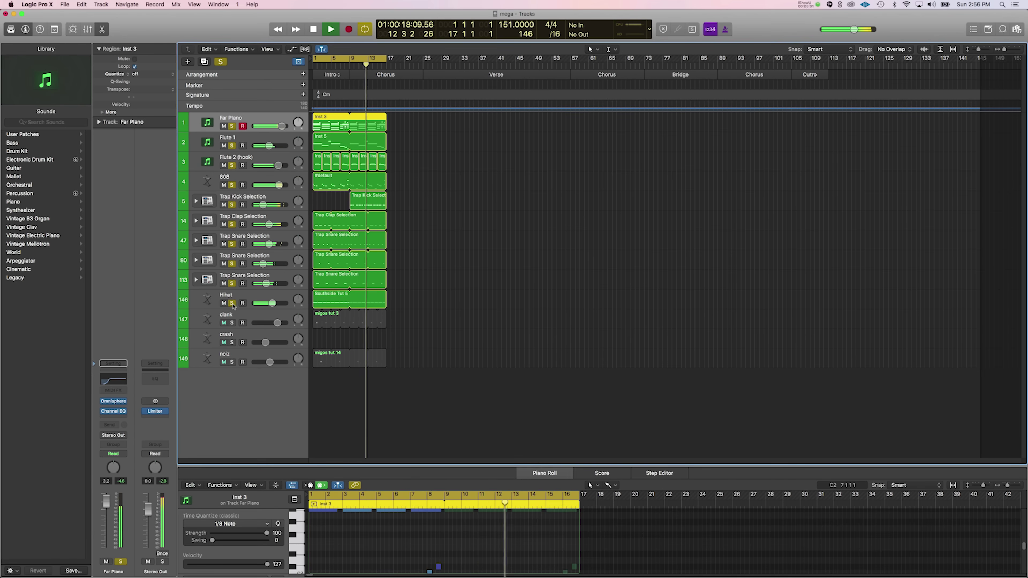
{"action": "left_click", "coordinate": [232, 323]}
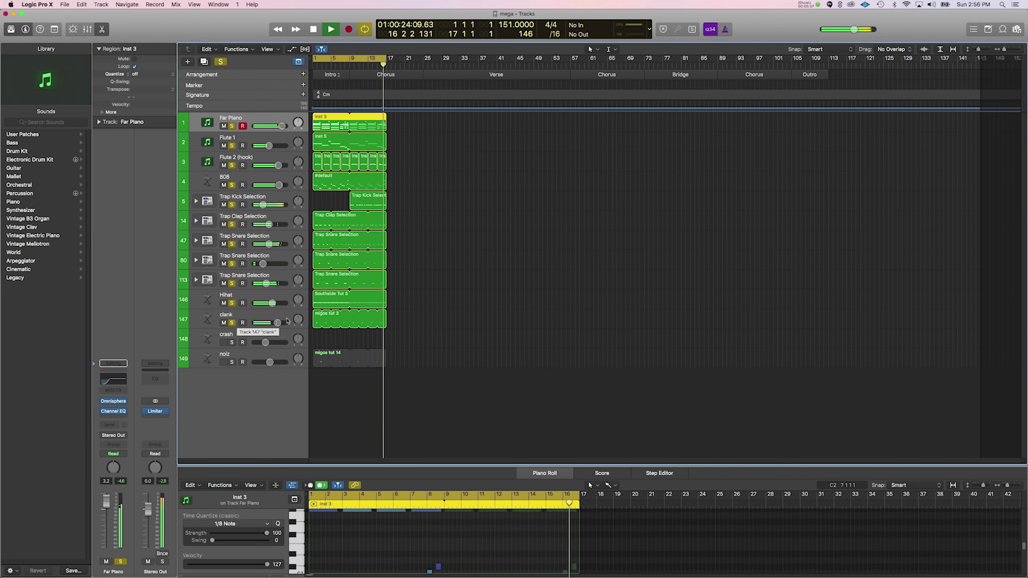
{"action": "left_click", "coordinate": [232, 360]}
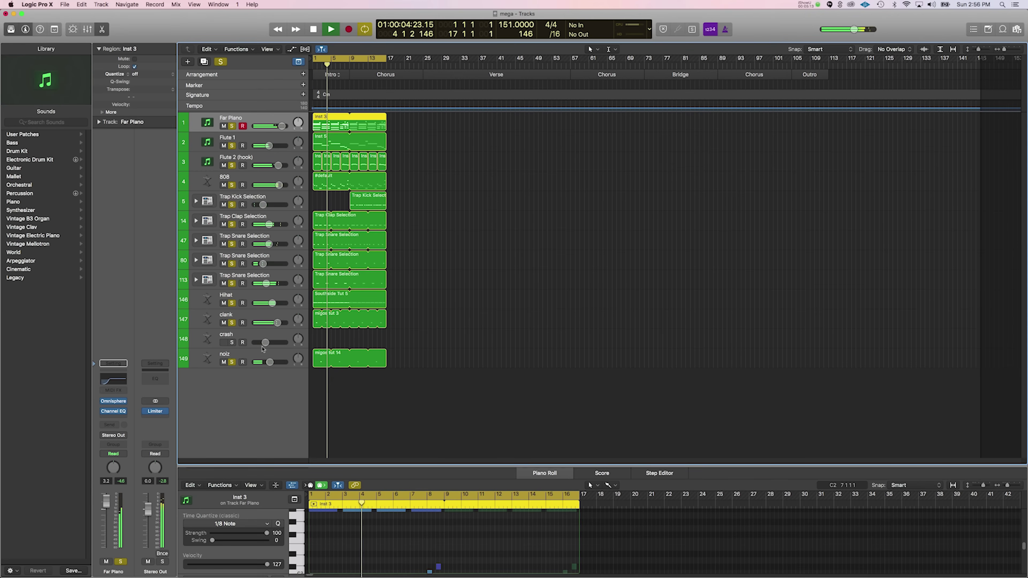
{"action": "left_click", "coordinate": [232, 342]}
{"action": "key", "text": "space"}
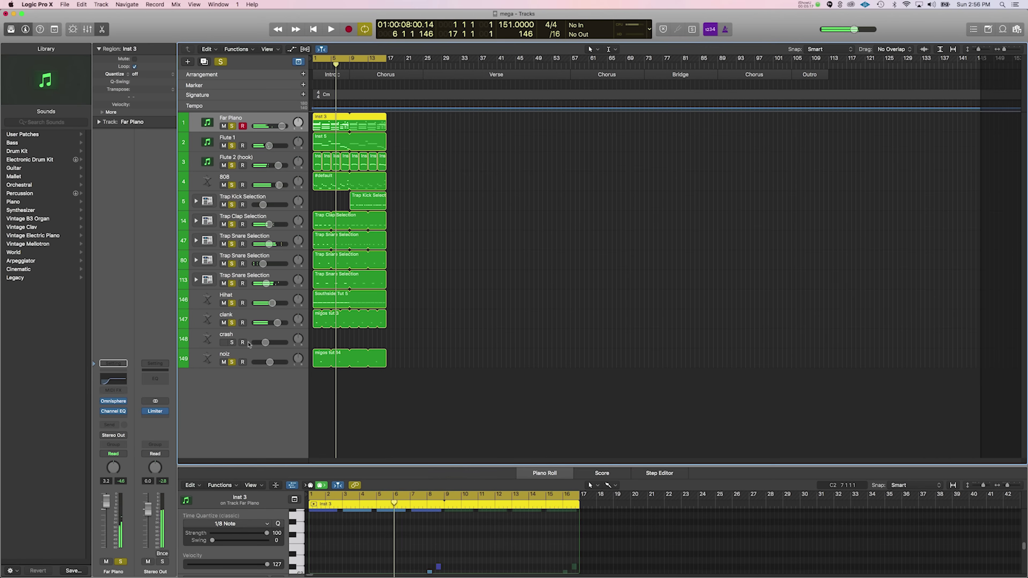
- Move the crash track below noiz, clear all solos, and record crash hits
{"action": "left_click_drag", "start_coordinate": [249, 359], "coordinate": [272, 367]}
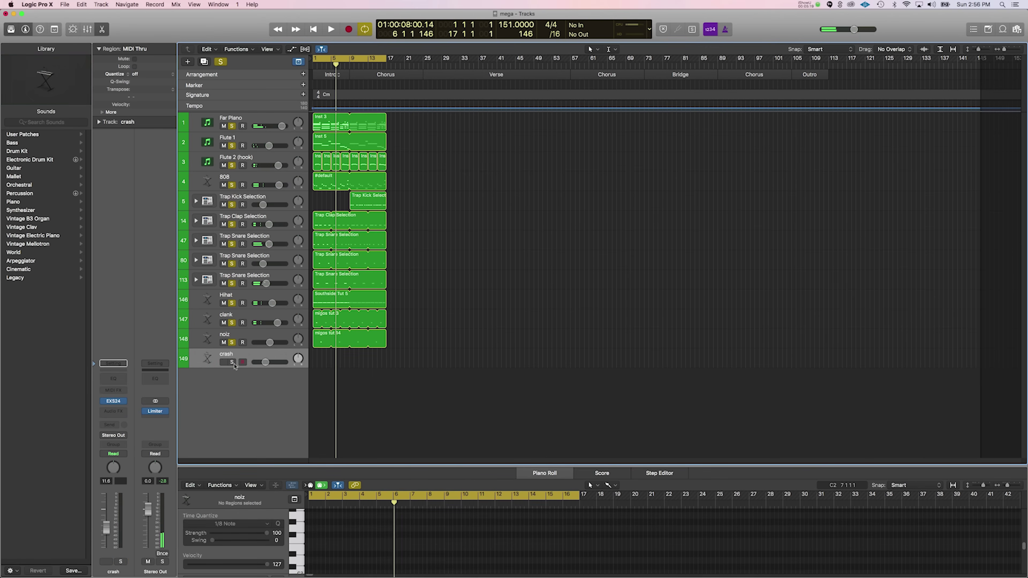
{"action": "left_click", "coordinate": [220, 63]}
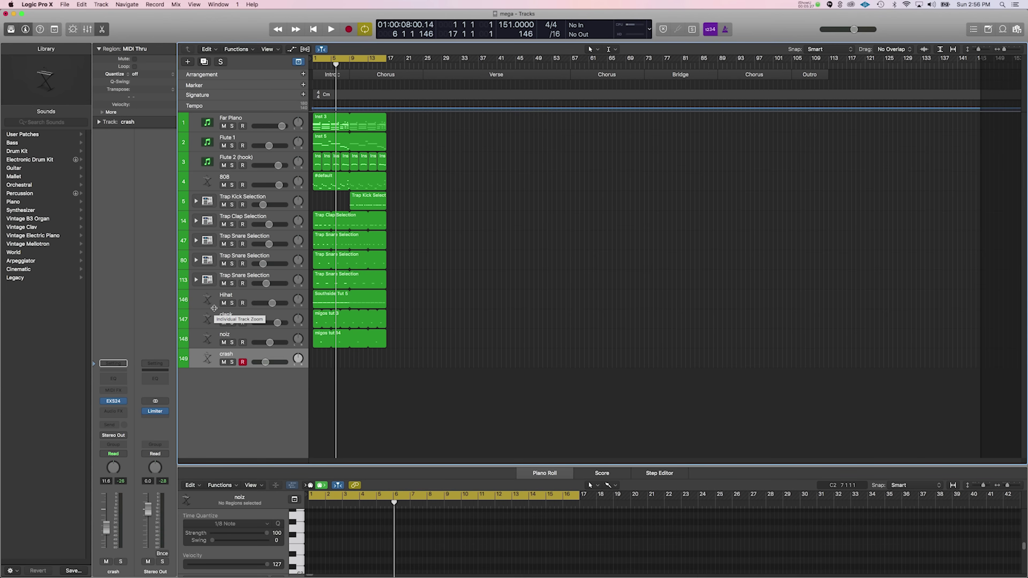
{"action": "key", "text": "r"}
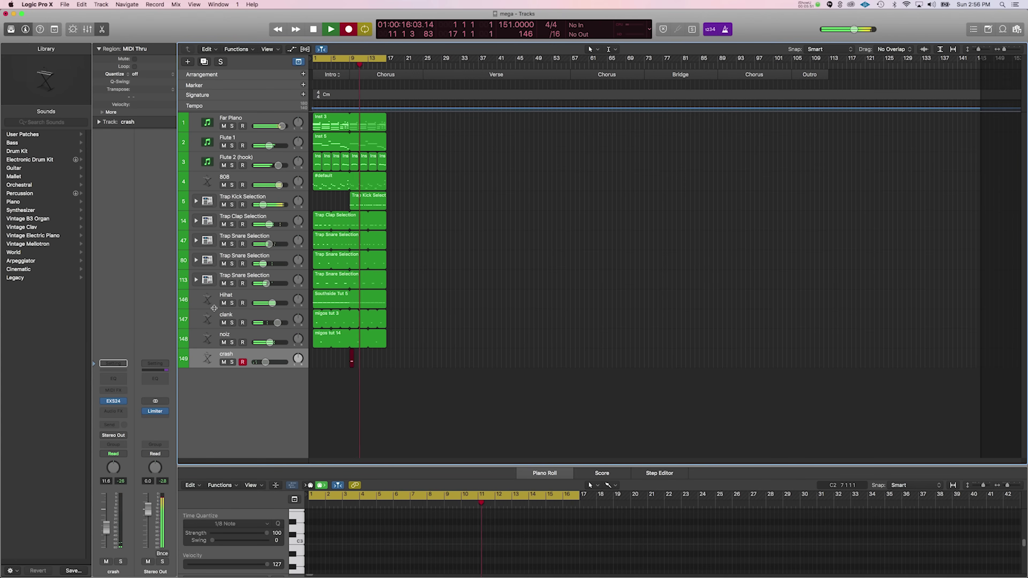
{"action": "key", "text": "space"}
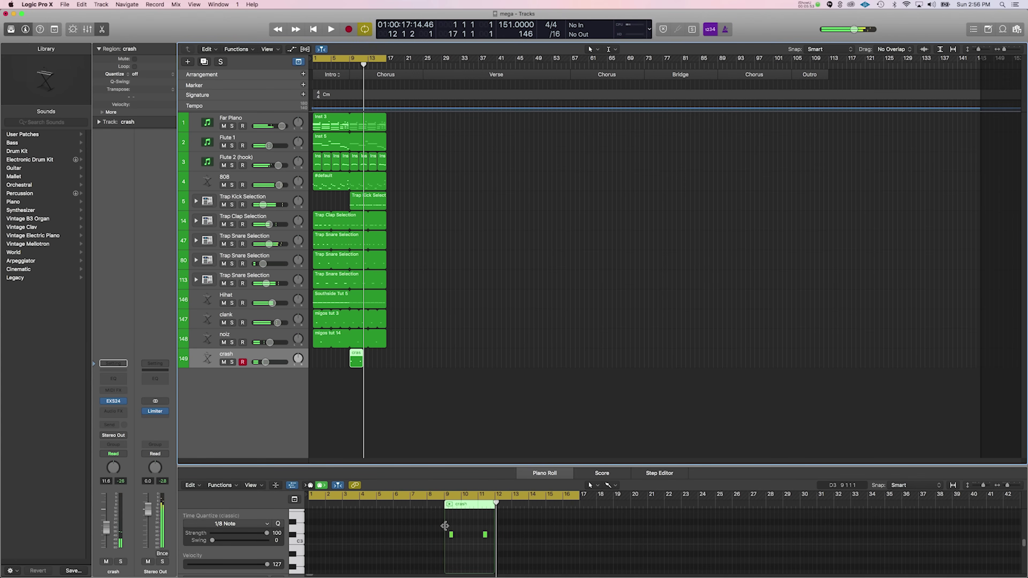
- Loop bars 9 to 13 and play them back
{"action": "key", "text": "Return"}
{"action": "key", "text": "space"}
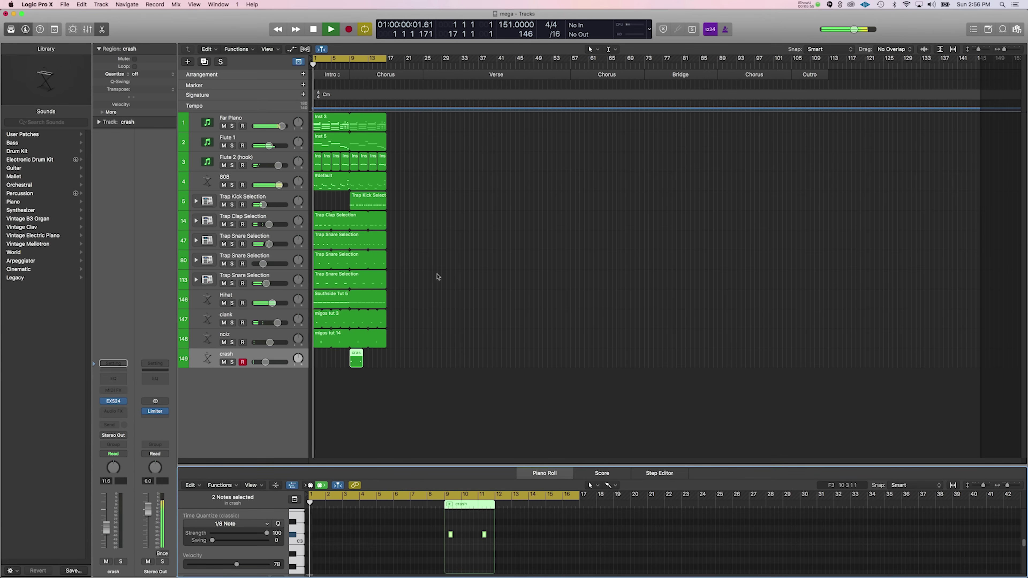
{"action": "key", "text": "space"}
{"action": "left_click", "coordinate": [352, 62]}
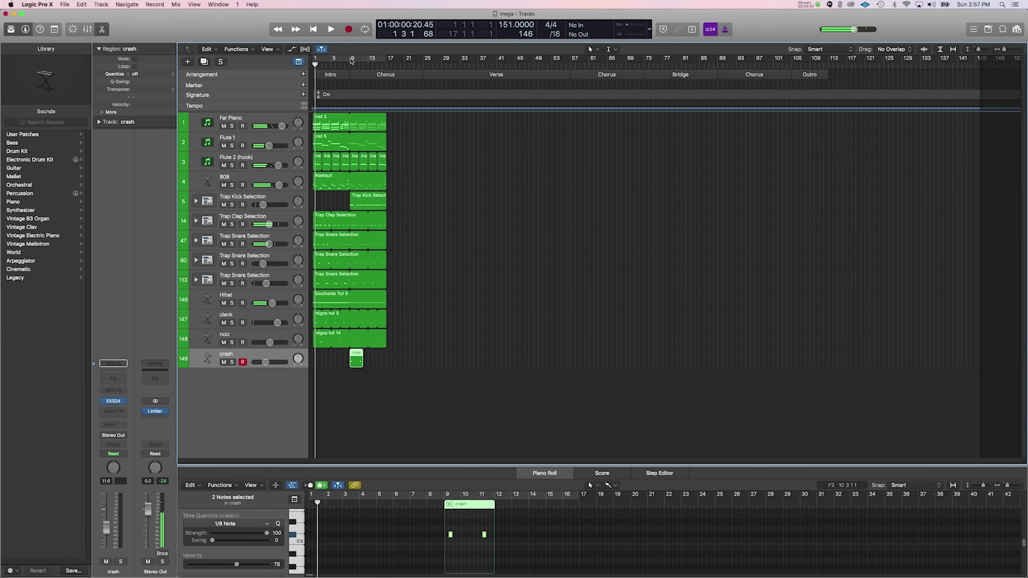
{"action": "left_click_drag", "start_coordinate": [351, 62], "coordinate": [369, 64]}
{"action": "key", "text": "space"}
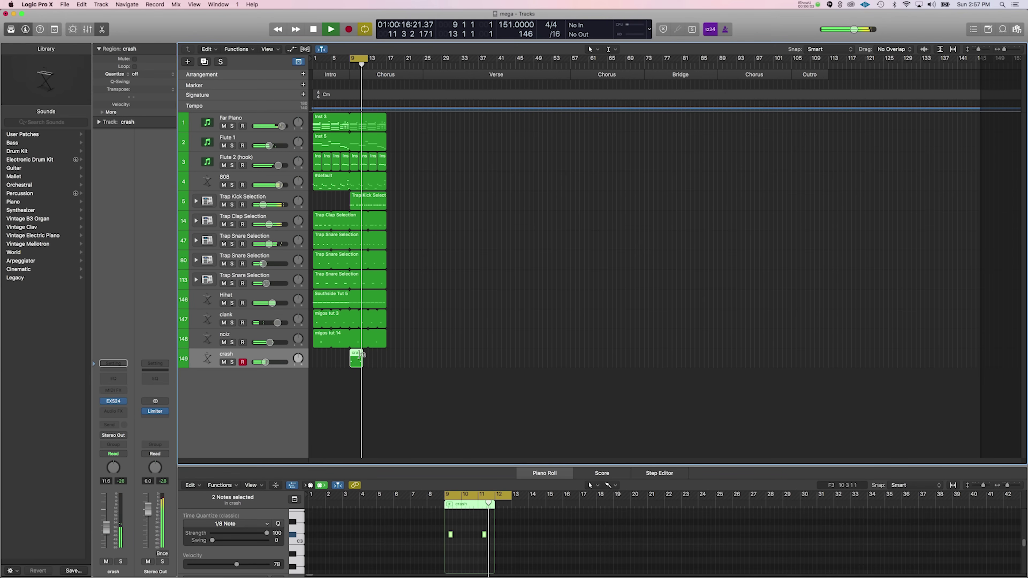
- Lengthen the crash region by one bar, then loop it from bar 1 to bar 17
{"action": "left_click_drag", "start_coordinate": [363, 362], "coordinate": [387, 353]}
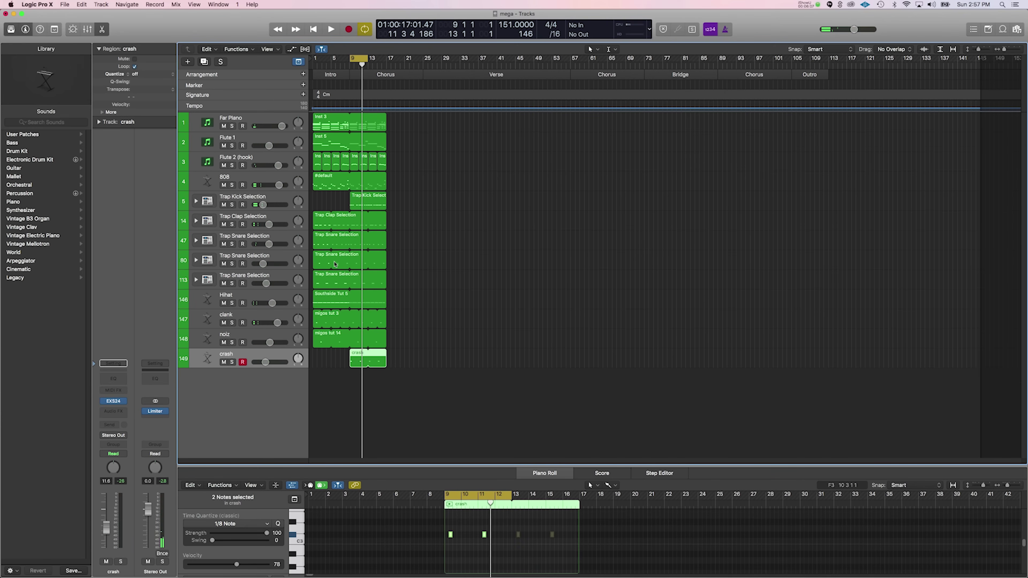
{"action": "key", "text": "space"}
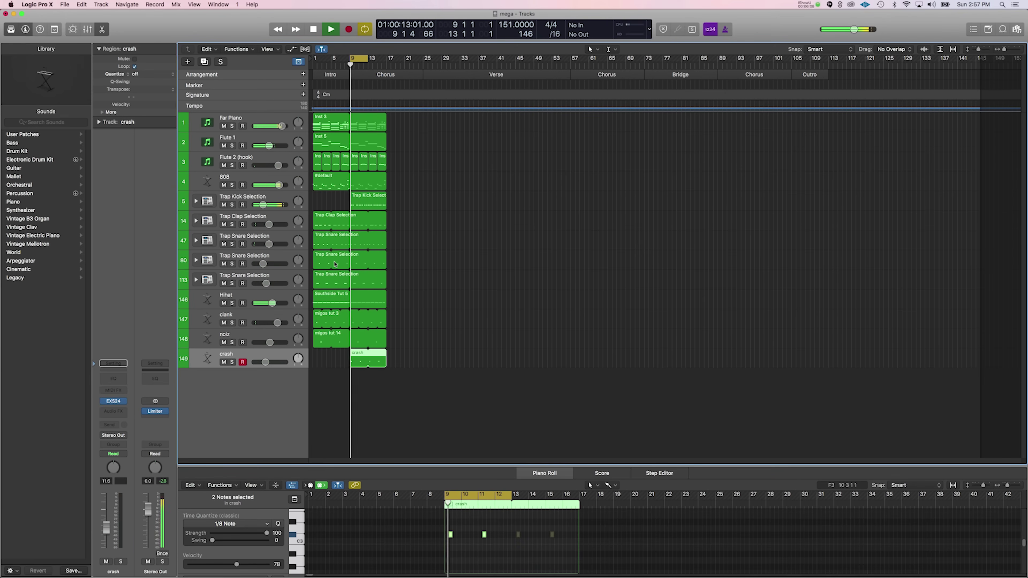
{"action": "left_click", "coordinate": [358, 58]}
{"action": "key", "text": "space"}
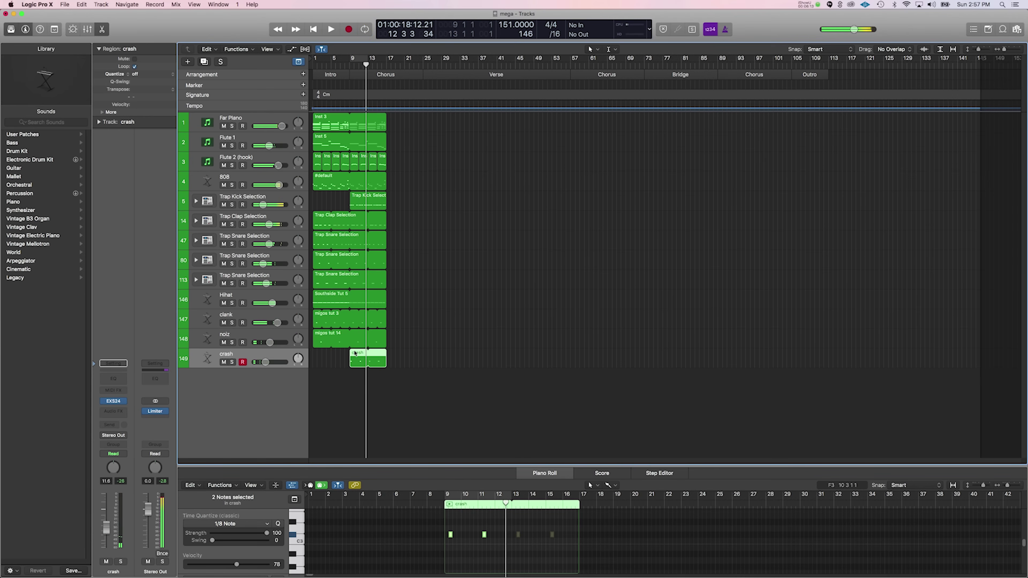
{"action": "left_click_drag", "start_coordinate": [352, 358], "coordinate": [385, 360]}
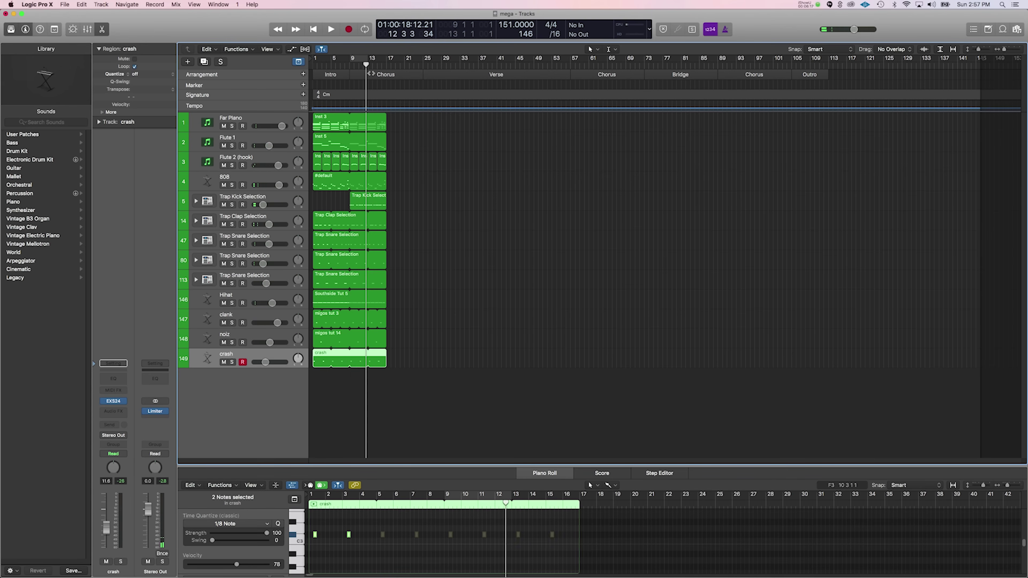
- Select every region except Far Piano and push them 8 bars later
{"action": "left_click_drag", "start_coordinate": [418, 131], "coordinate": [325, 258]}
{"action": "left_click_drag", "start_coordinate": [317, 303], "coordinate": [317, 362]}
{"action": "left_click_drag", "start_coordinate": [327, 115], "coordinate": [365, 116]}
{"action": "left_click_drag", "start_coordinate": [472, 125], "coordinate": [330, 406]}
{"action": "left_click_drag", "start_coordinate": [363, 118], "coordinate": [332, 120]}
{"action": "key", "text": "shift+super+a"}
- Extend the Inst 3 piano region to bar 25, audition it, and select the drum regions
{"action": "key", "text": "Return"}
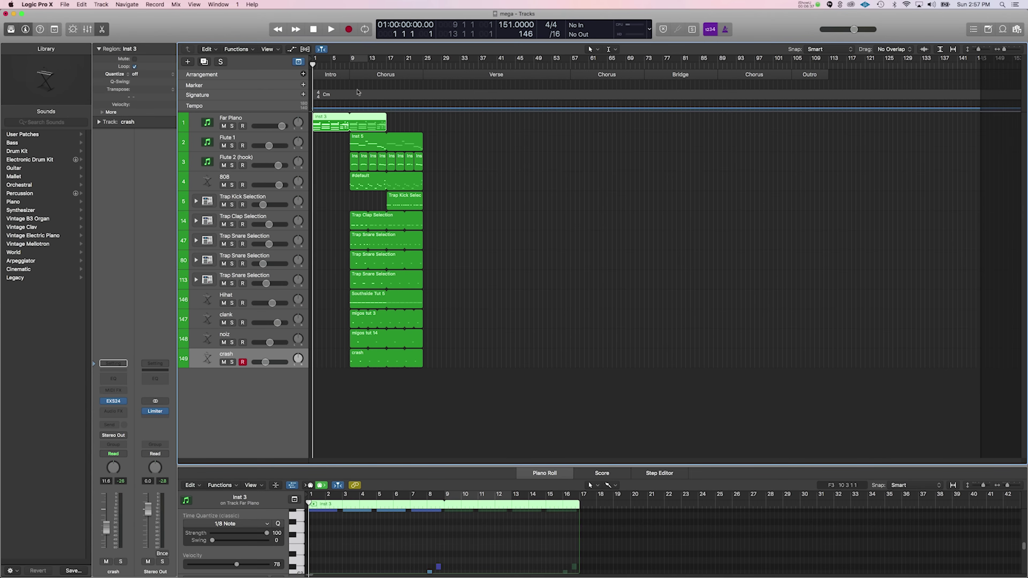
{"action": "left_click_drag", "start_coordinate": [389, 118], "coordinate": [422, 120]}
{"action": "key", "text": "space"}
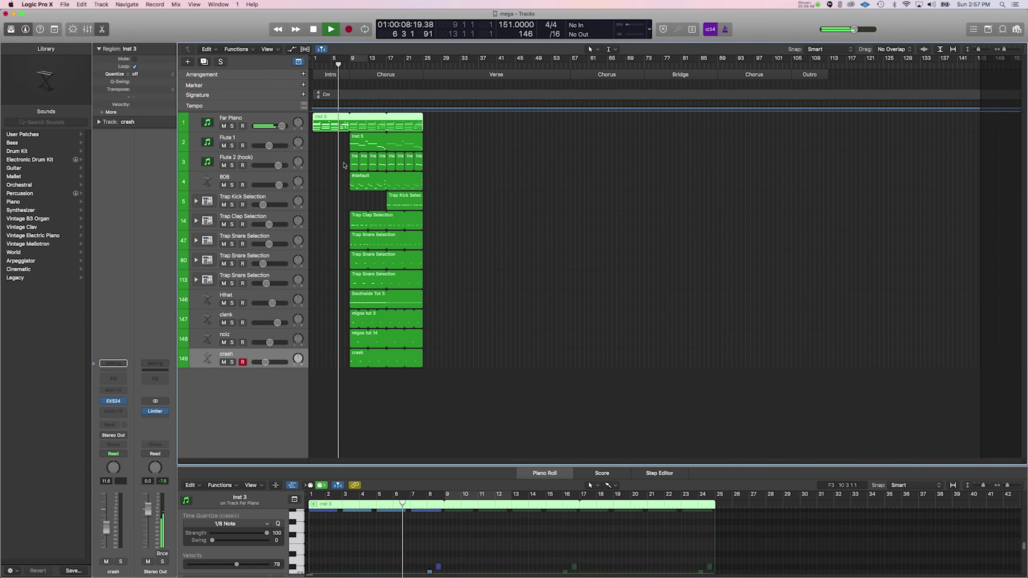
{"action": "key", "text": "space"}
{"action": "left_click_drag", "start_coordinate": [474, 381], "coordinate": [476, 197]}
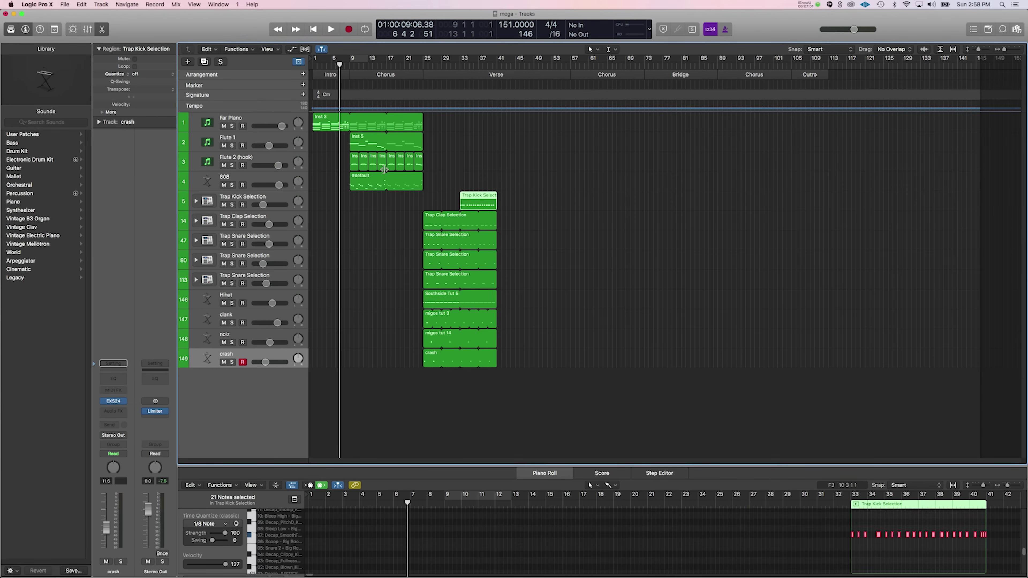
- Move the 808 region to bar 17 and delete the first four hook flute regions
{"action": "left_click_drag", "start_coordinate": [359, 179], "coordinate": [387, 179]}
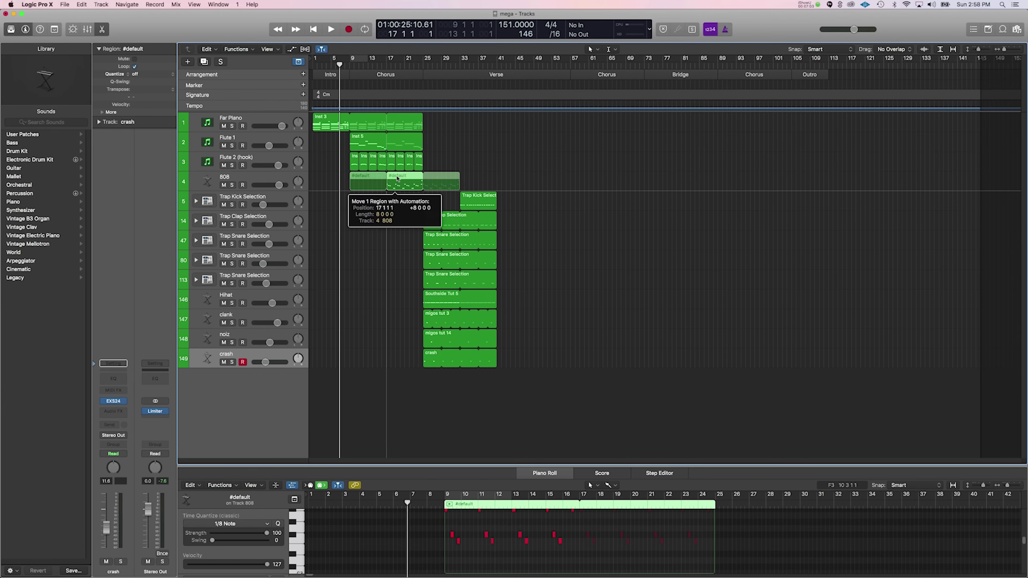
{"action": "left_click_drag", "start_coordinate": [398, 178], "coordinate": [381, 175]}
{"action": "key", "text": "Delete"}
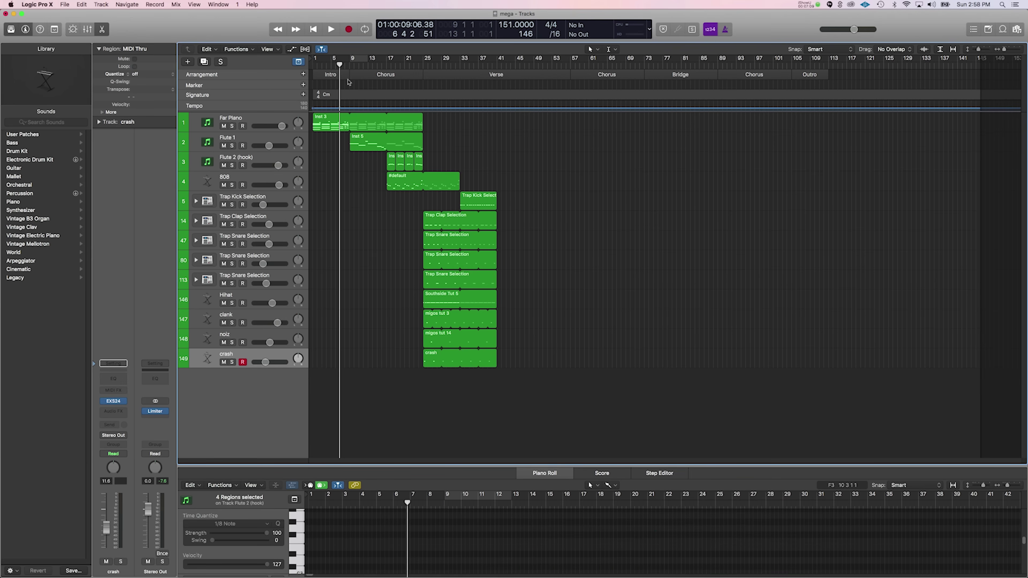
- Play from bar 9, move the 808 region to bar 25, and select the Inst 3, Inst 5 and drum regions
{"action": "mouse_move", "coordinate": [341, 68]}
{"action": "left_mouse_down"}
{"action": "mouse_move", "coordinate": [317, 67]}
{"action": "mouse_move", "coordinate": [400, 67]}
{"action": "mouse_move", "coordinate": [350, 66]}
{"action": "left_mouse_up"}
{"action": "key", "text": "space"}
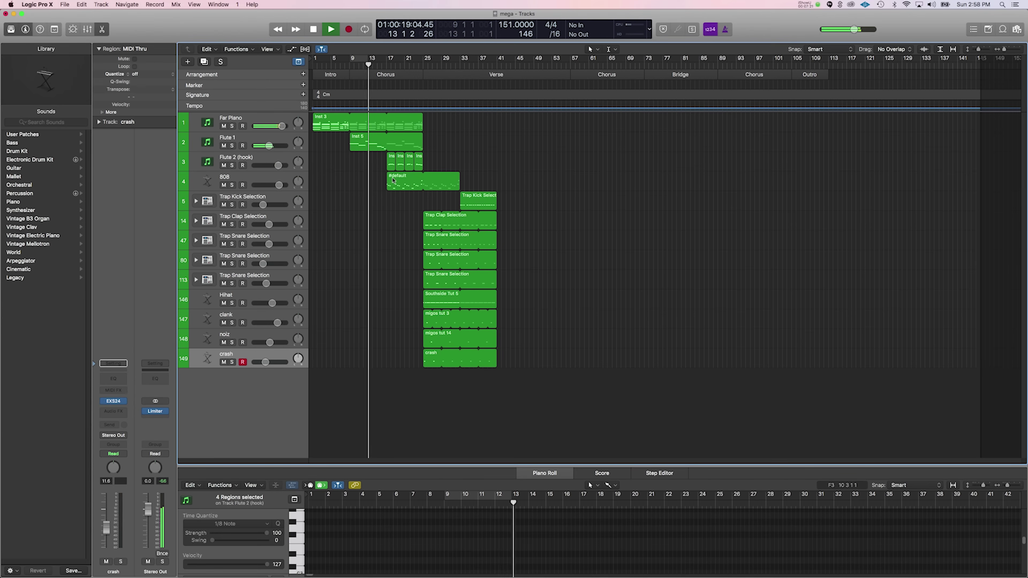
{"action": "left_click_drag", "start_coordinate": [393, 181], "coordinate": [431, 180]}
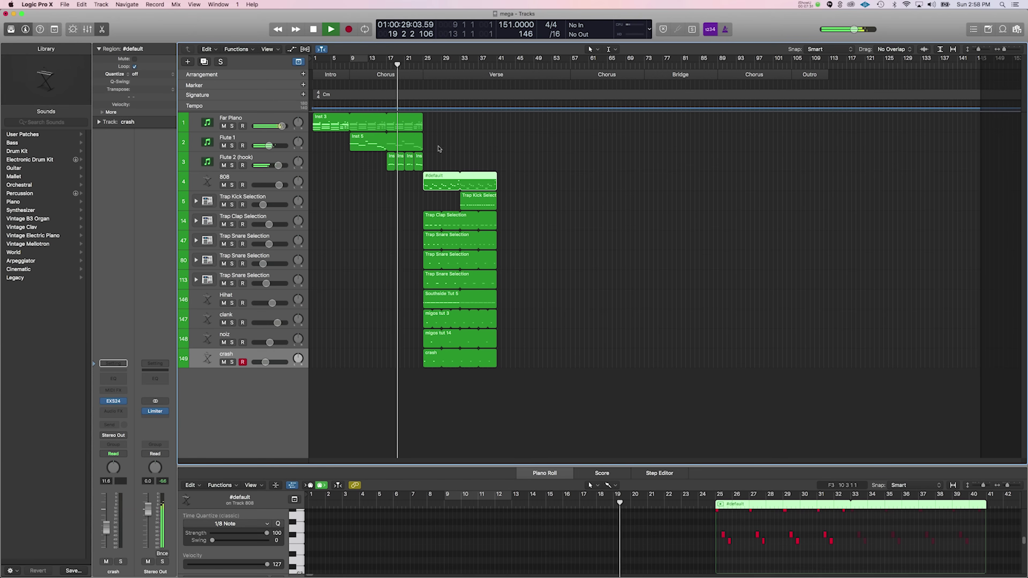
{"action": "left_click_drag", "start_coordinate": [435, 147], "coordinate": [496, 126]}
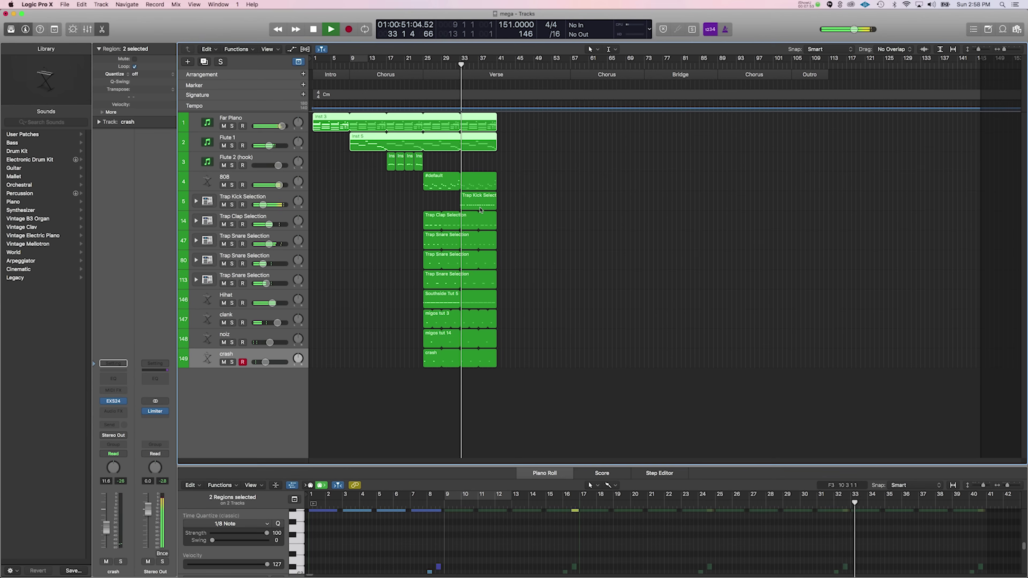
{"action": "key", "text": "space"}
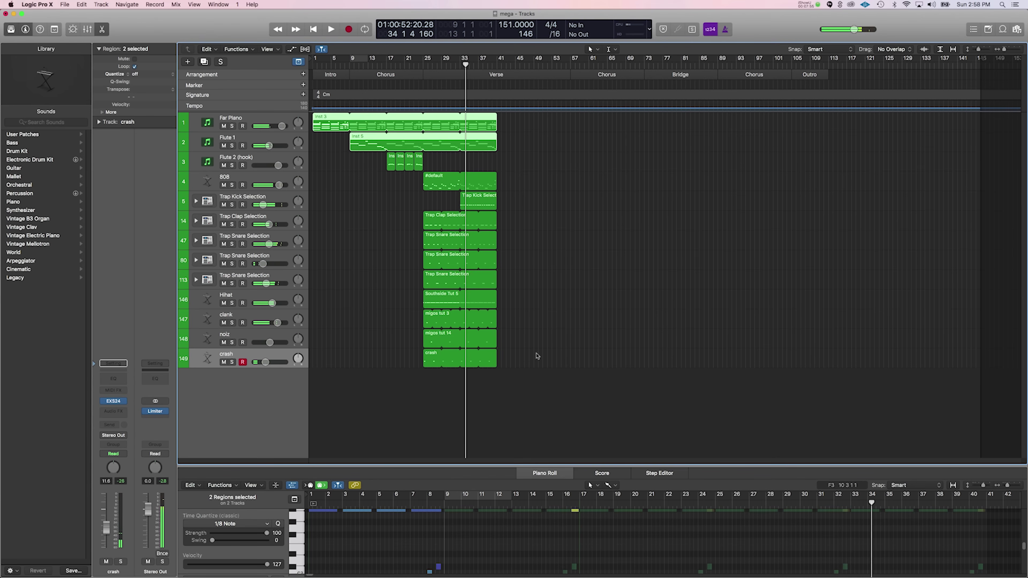
{"action": "left_click_drag", "start_coordinate": [522, 372], "coordinate": [432, 117]}
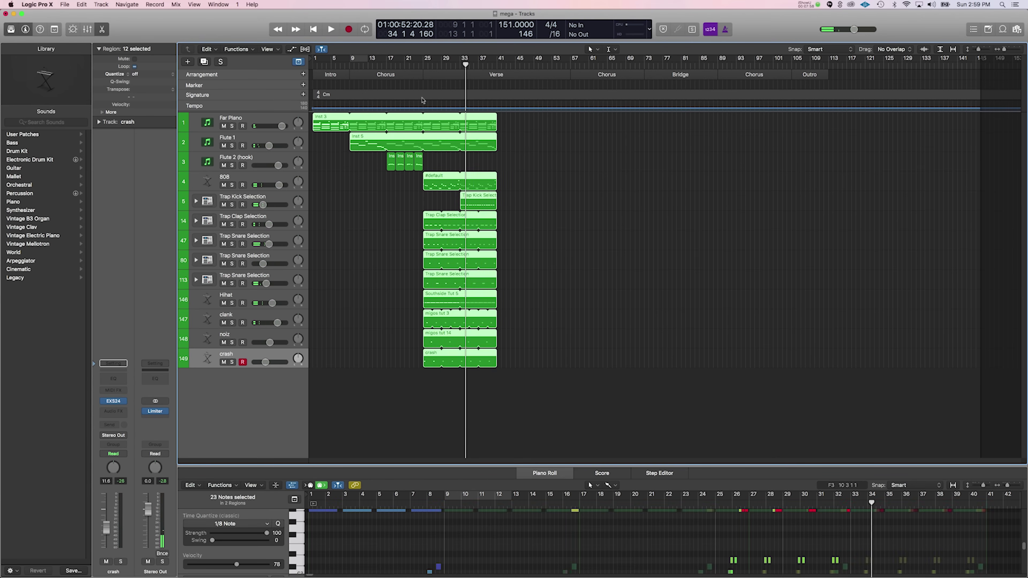
- Split the Inst 3 piano and Inst 5 flute regions at bar 25 and select everything after it
{"action": "left_click", "coordinate": [423, 64]}
{"action": "left_click", "coordinate": [441, 64]}
{"action": "left_click", "coordinate": [424, 63]}
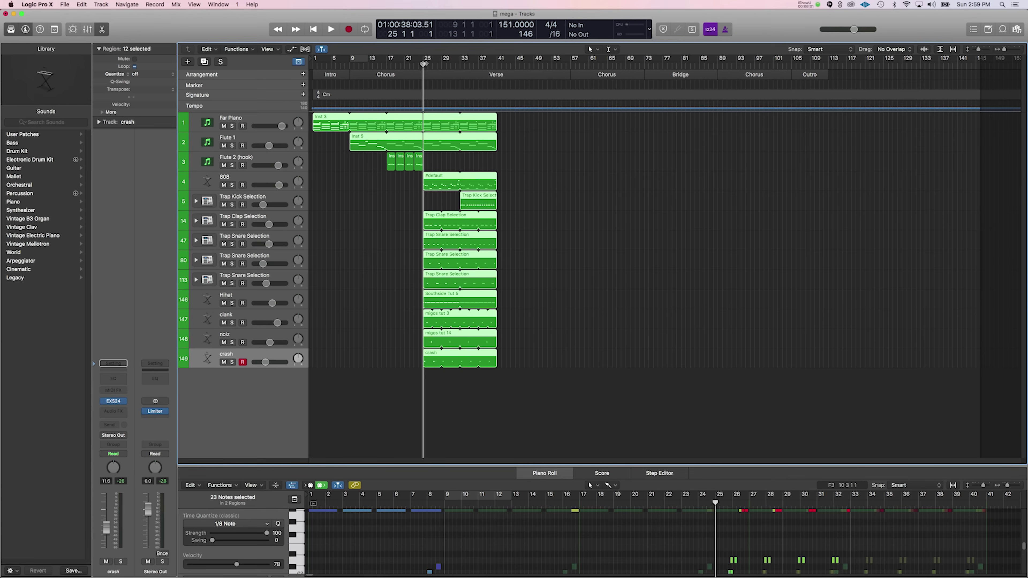
{"action": "key", "text": "super+t"}
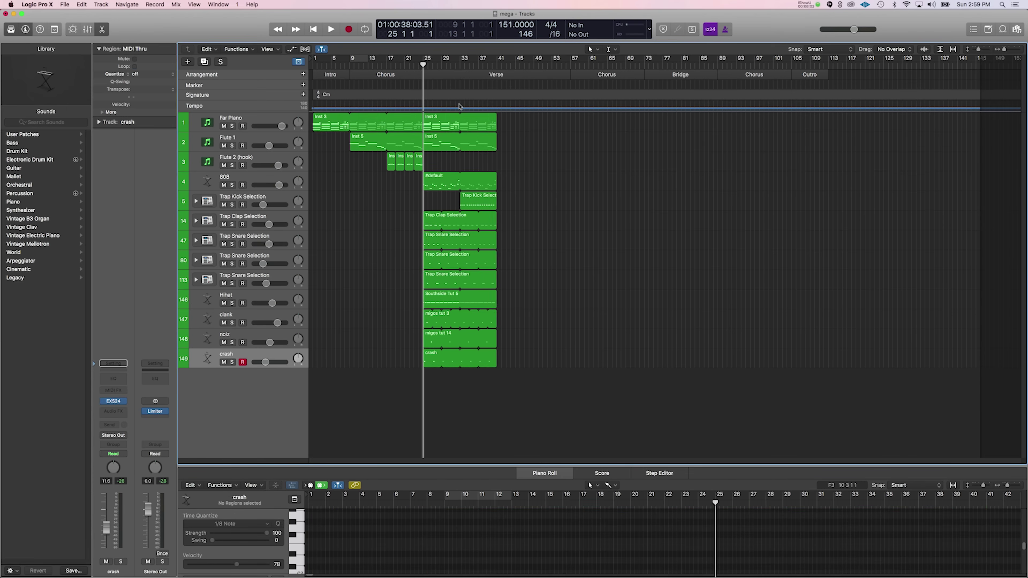
{"action": "left_click_drag", "start_coordinate": [519, 123], "coordinate": [445, 363]}
{"action": "left_click", "coordinate": [498, 63]}
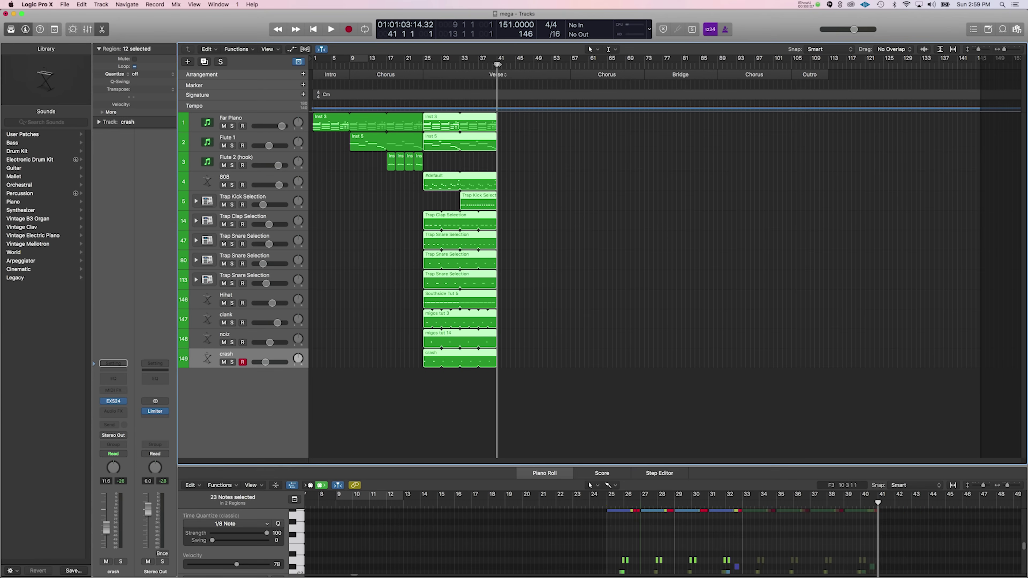
- Check the Outro arrangement marker's section names and select the twelve regions in bars 25–41
{"action": "left_click", "coordinate": [298, 62]}
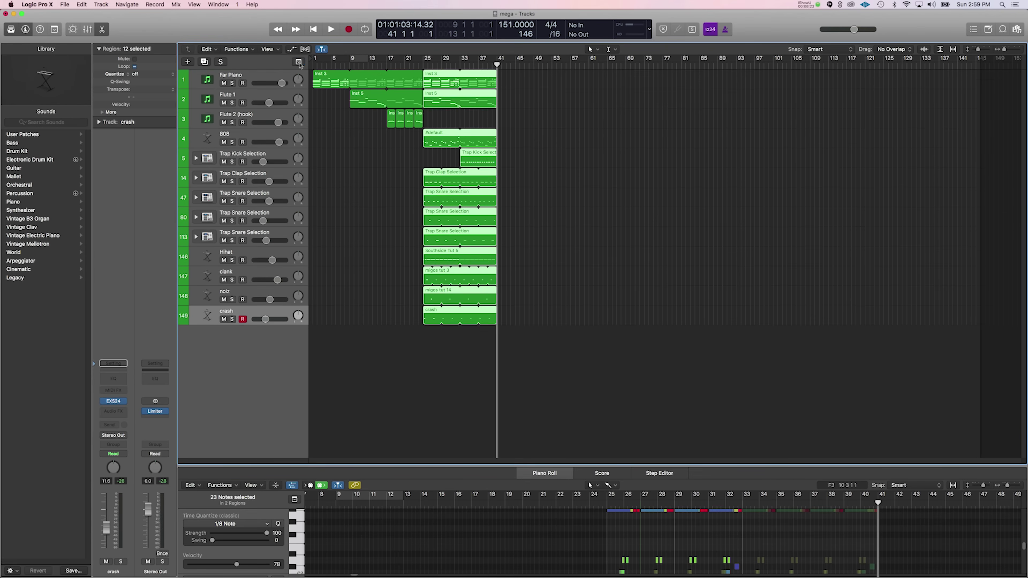
{"action": "left_click", "coordinate": [299, 64]}
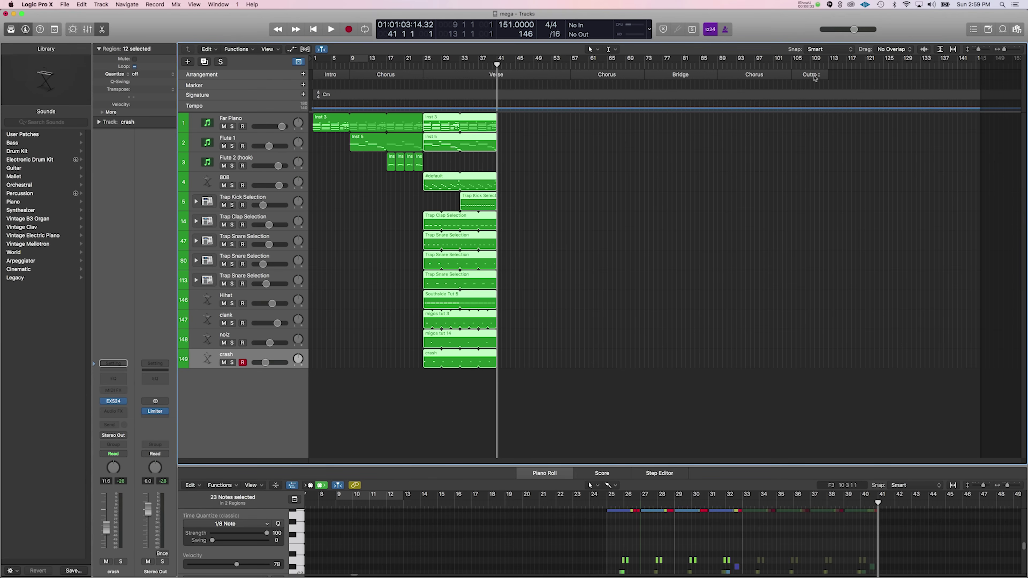
{"action": "left_click", "coordinate": [792, 76]}
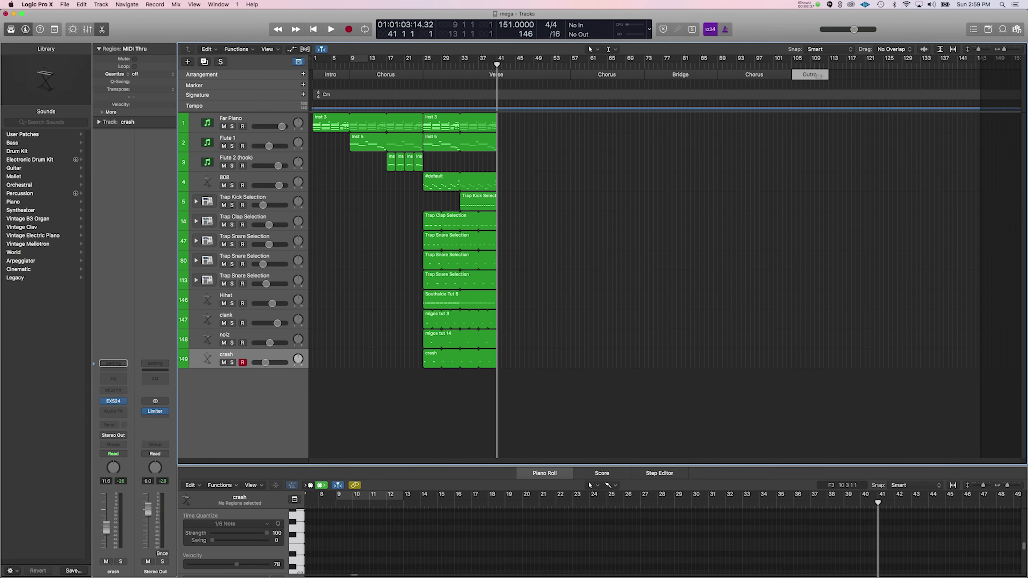
{"action": "left_click", "coordinate": [816, 76]}
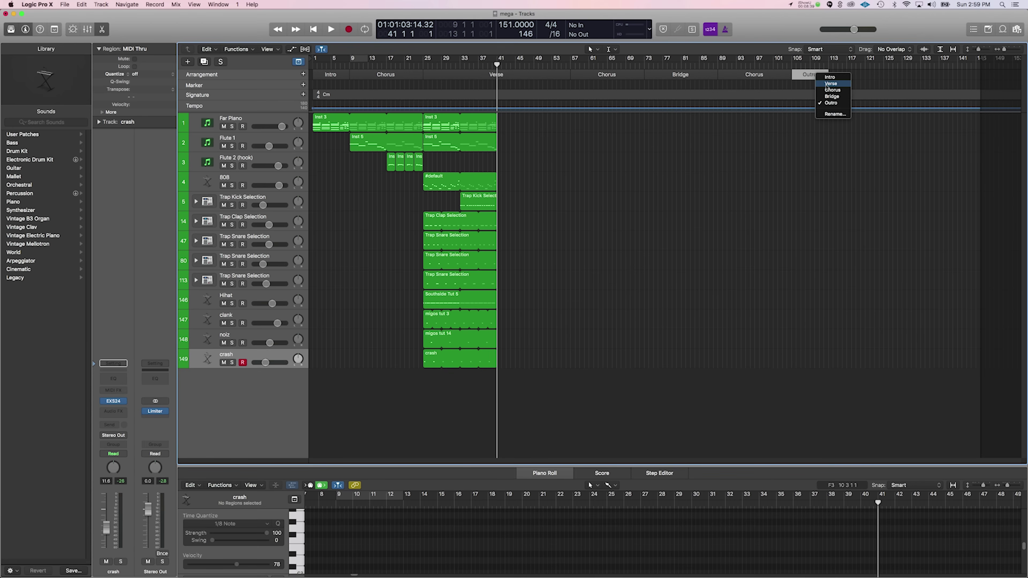
{"action": "left_click", "coordinate": [743, 89]}
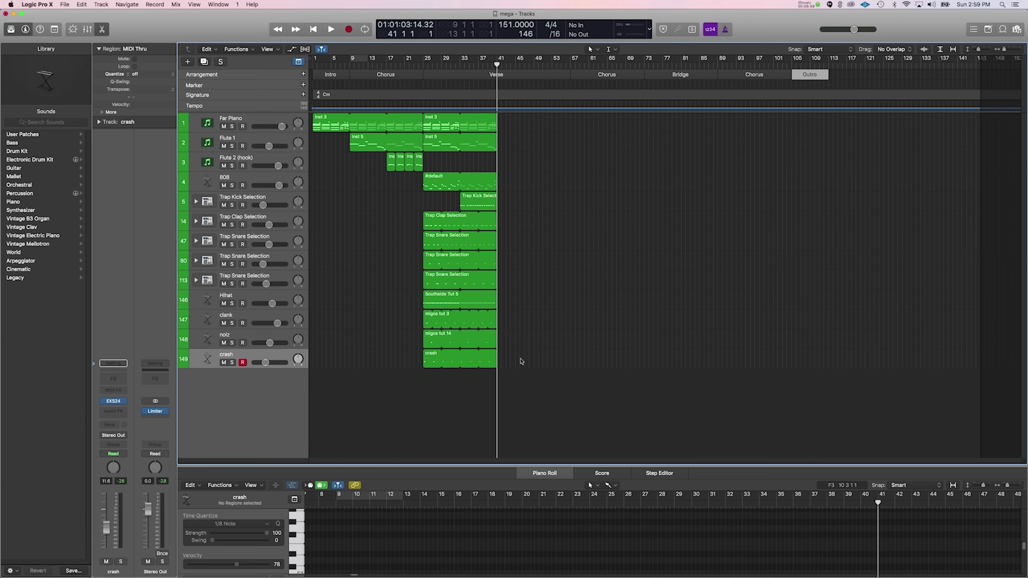
{"action": "left_click_drag", "start_coordinate": [521, 361], "coordinate": [438, 117]}
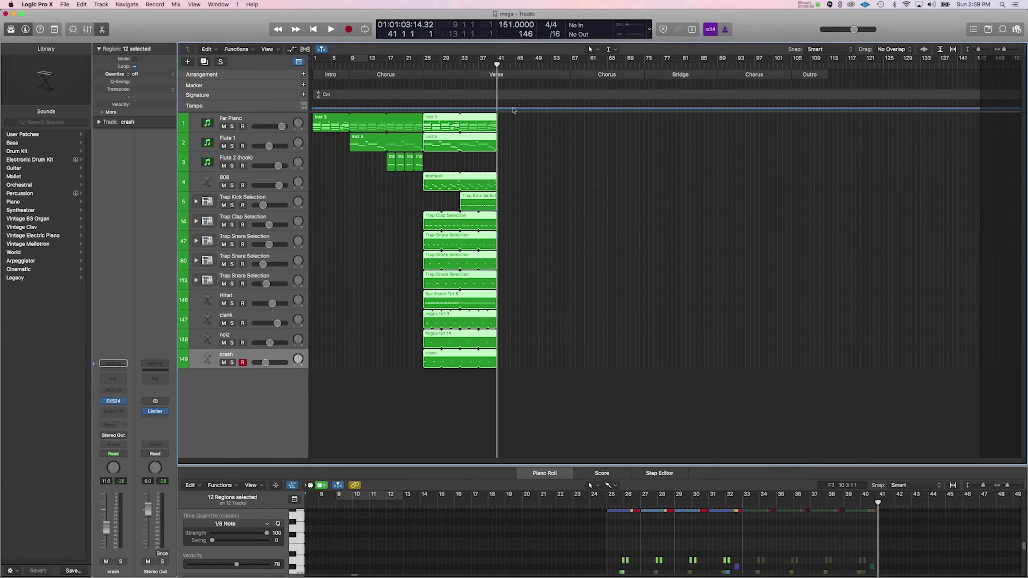
- Duplicate the twelve verse regions from bars 25–41 so they continue through bars 41–57
{"action": "left_click_drag", "start_coordinate": [514, 110], "coordinate": [432, 367]}
{"action": "key", "text": "super+v"}
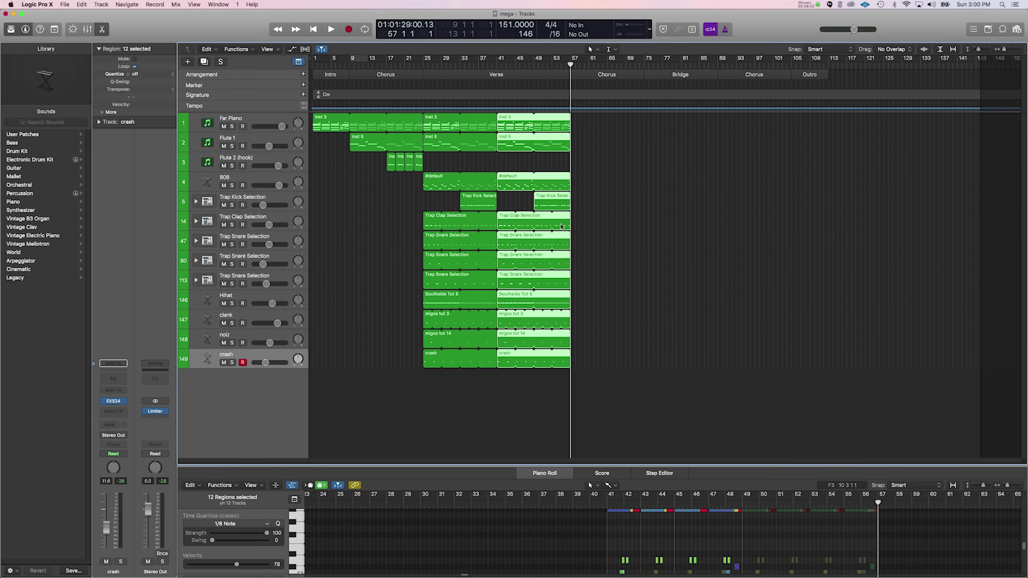
{"action": "left_click", "coordinate": [583, 227]}
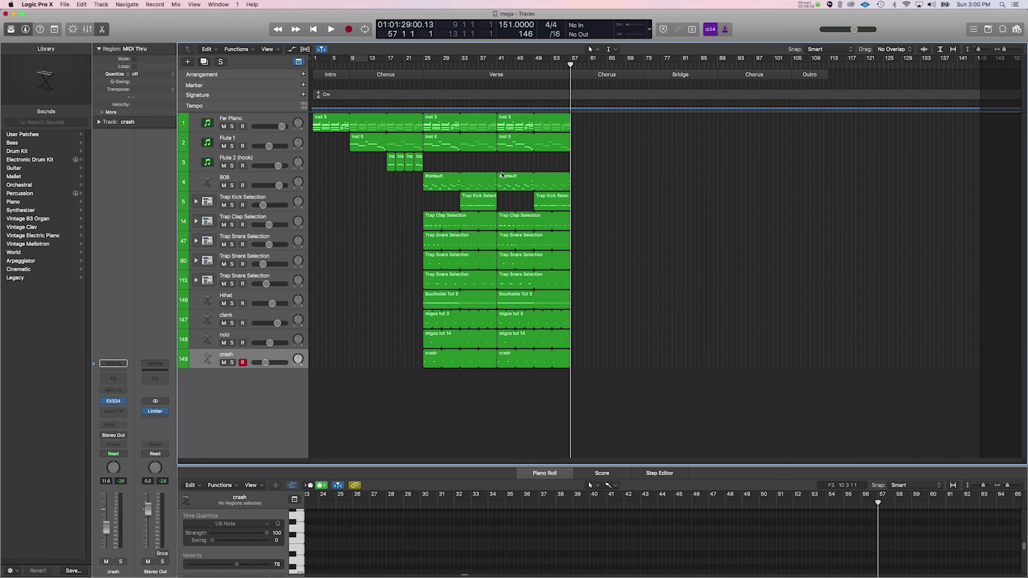
- Trim the second verse's clap, snare and percussion regions to end at bar 55 and shift them one bar later
{"action": "left_click_drag", "start_coordinate": [505, 288], "coordinate": [515, 226]}
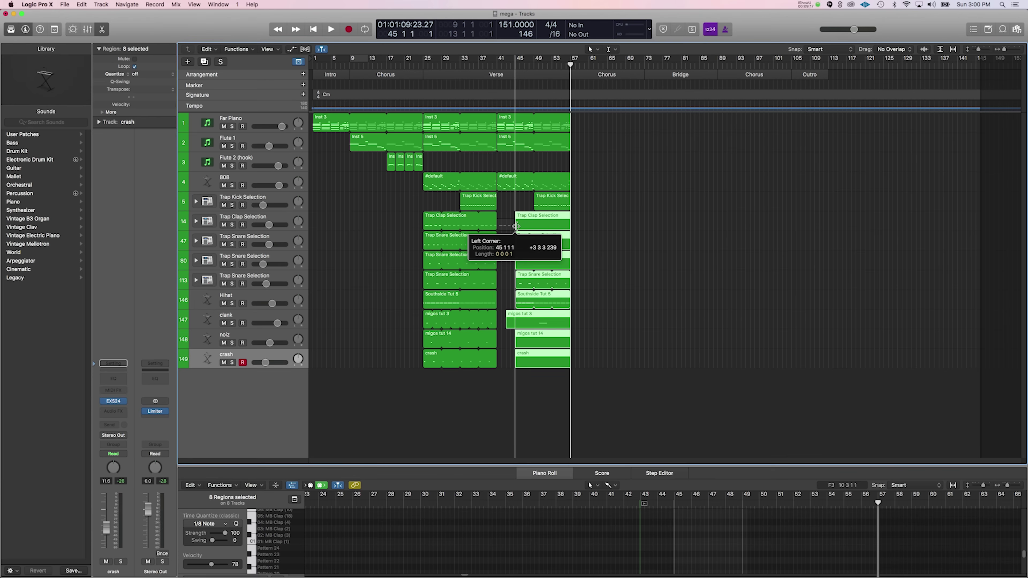
{"action": "left_click_drag", "start_coordinate": [515, 226], "coordinate": [498, 226]}
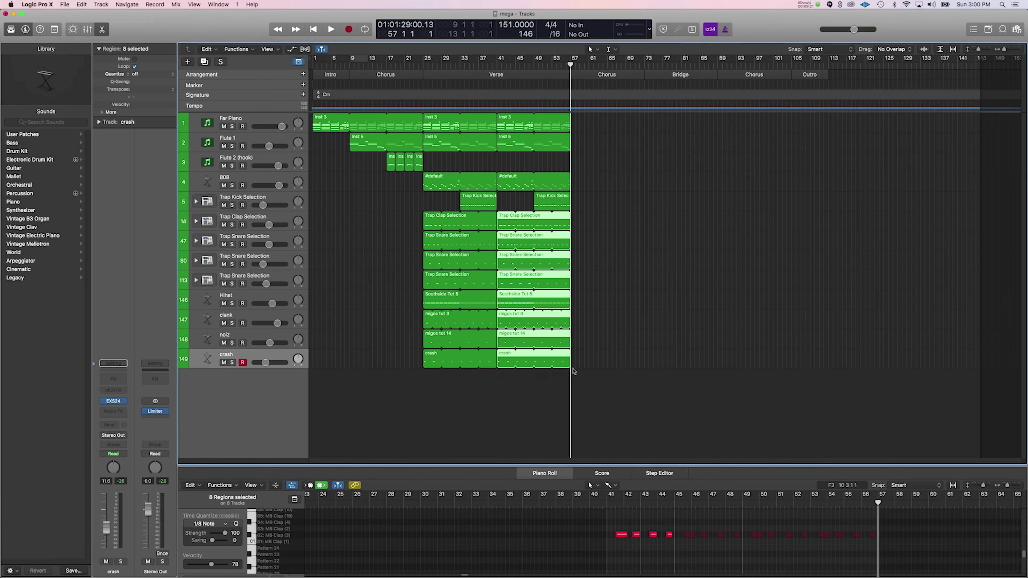
{"action": "left_click_drag", "start_coordinate": [570, 356], "coordinate": [564, 356]}
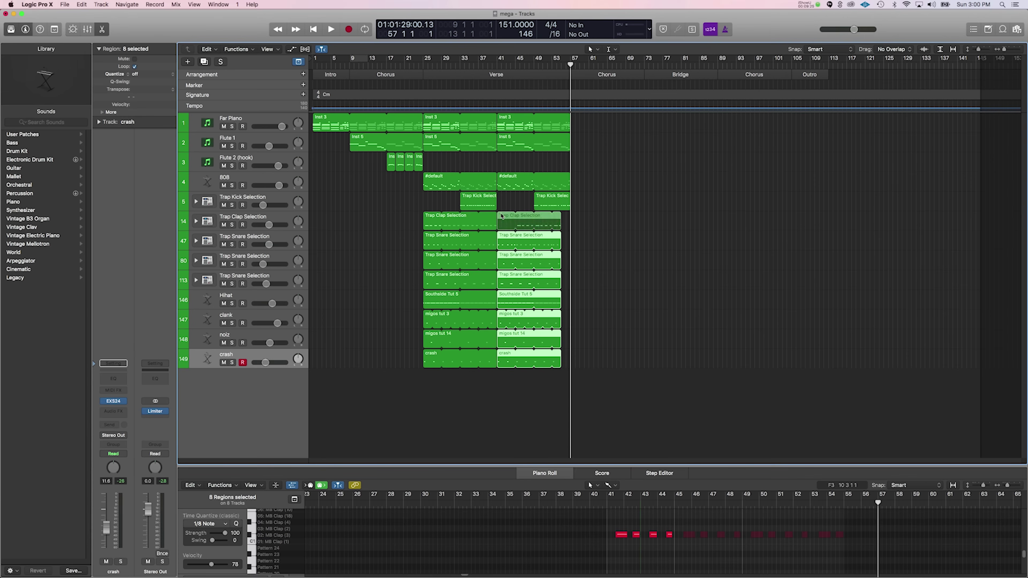
{"action": "left_click_drag", "start_coordinate": [506, 217], "coordinate": [516, 216]}
- Play from just before the second verse to check the one-bar drum gap, then move the playhead to bar 57
{"action": "left_click", "coordinate": [488, 65]}
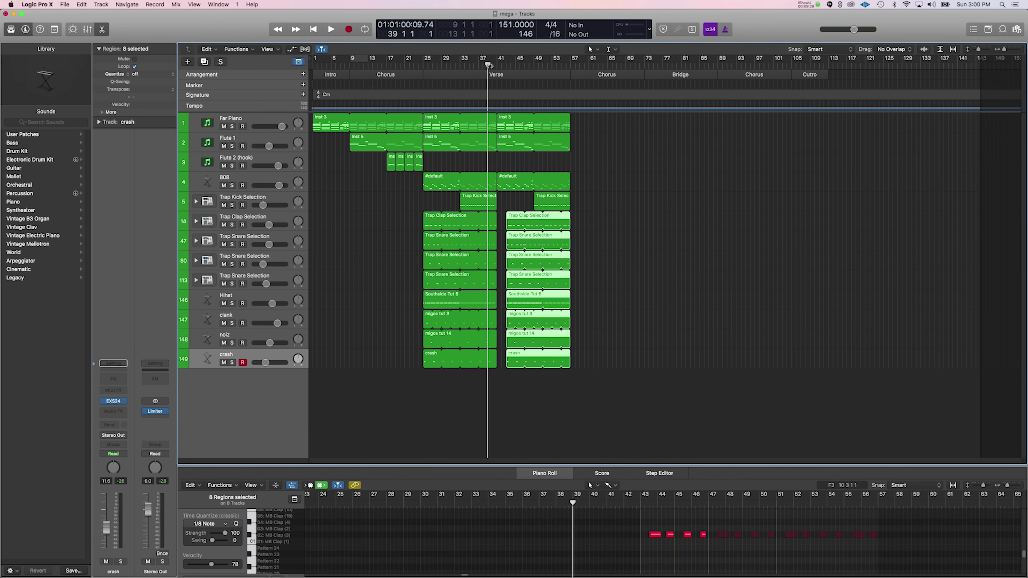
{"action": "key", "text": "space"}
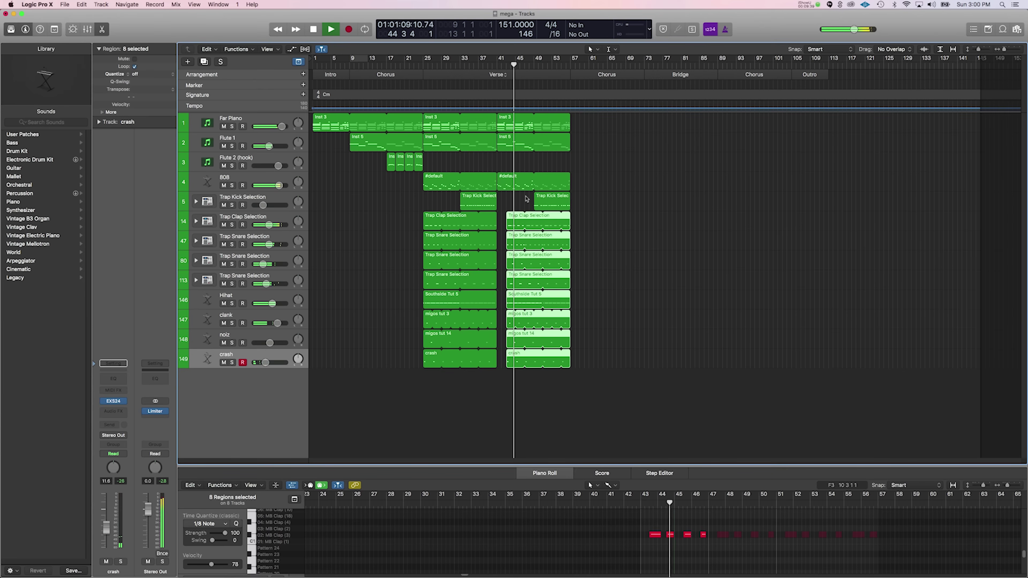
{"action": "key", "text": "space"}
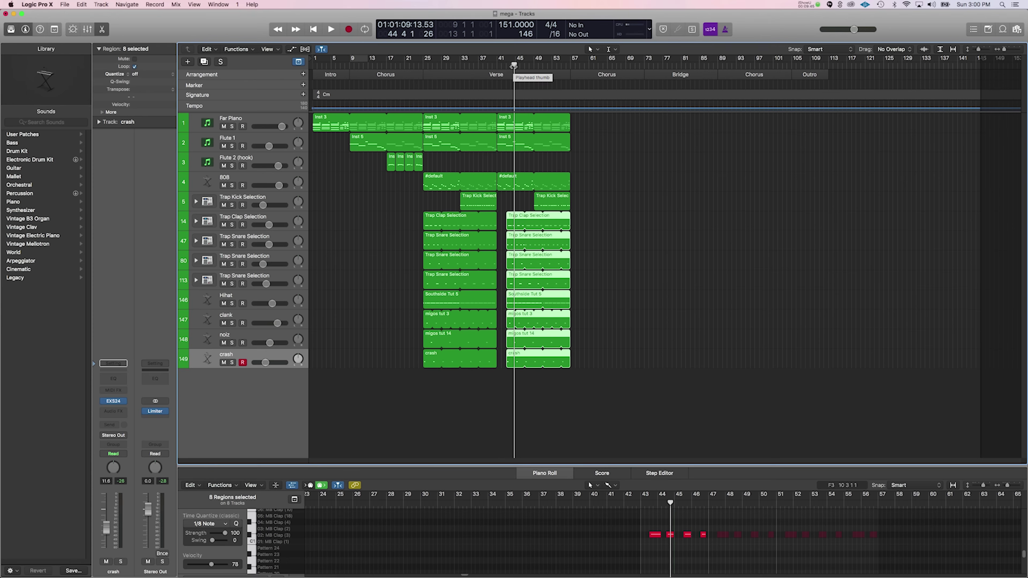
{"action": "left_click_drag", "start_coordinate": [514, 64], "coordinate": [571, 64]}
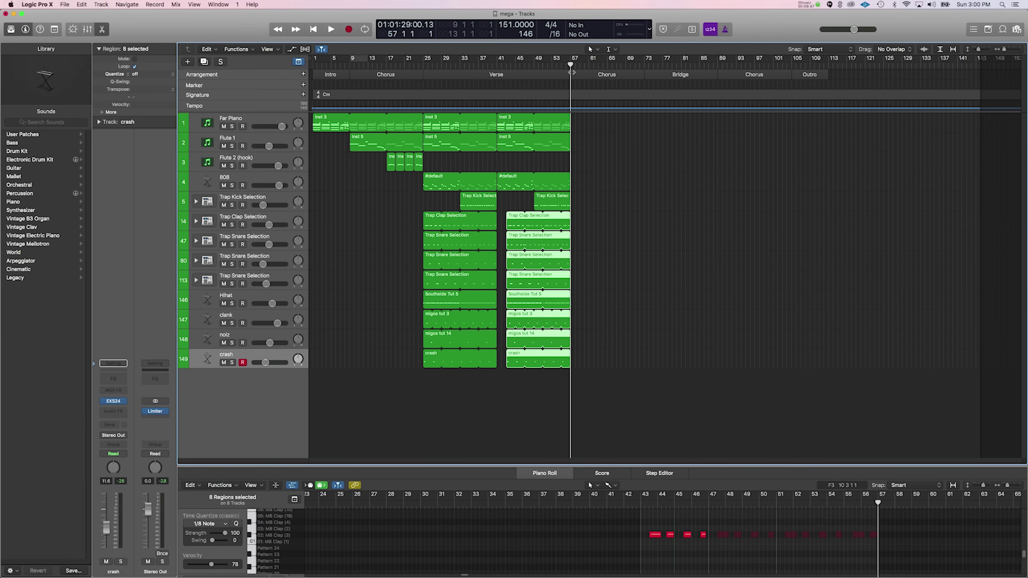
- Paste the piano, Flute 1 and hook flute chorus regions at bar 57
{"action": "left_click_drag", "start_coordinate": [414, 182], "coordinate": [348, 121]}
{"action": "key", "text": "shift+Return"}
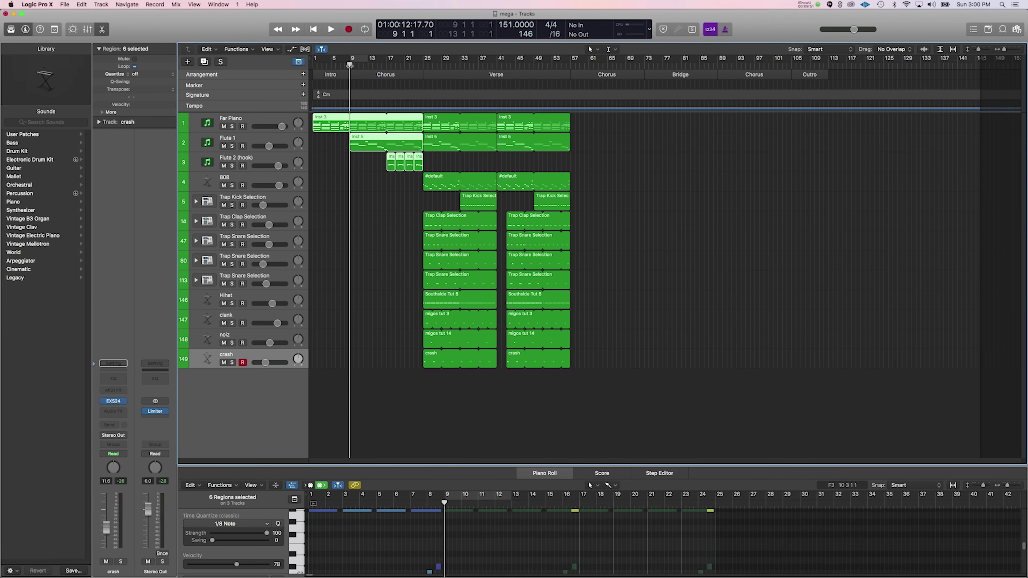
{"action": "left_click", "coordinate": [399, 193]}
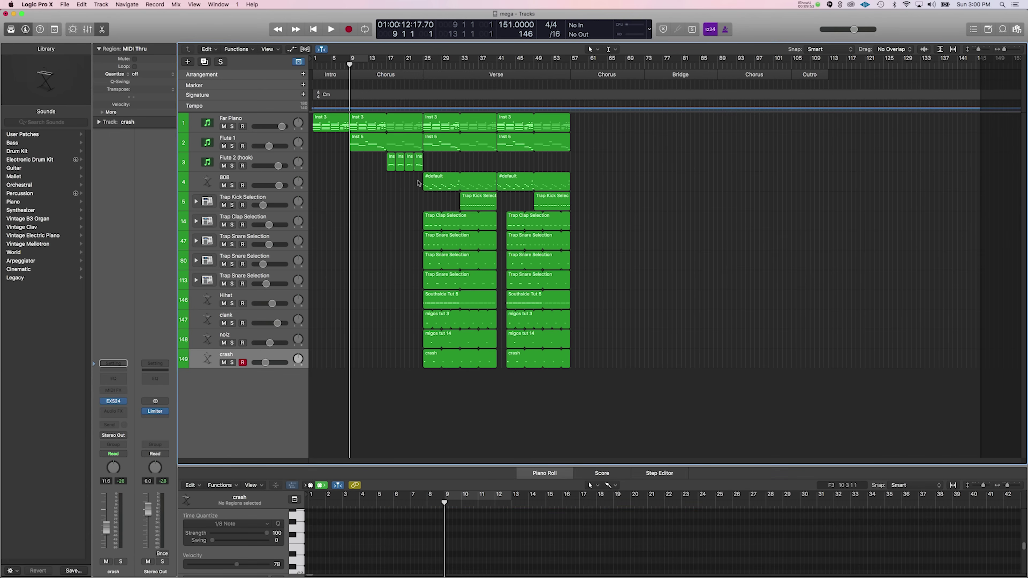
{"action": "left_click_drag", "start_coordinate": [419, 184], "coordinate": [350, 122]}
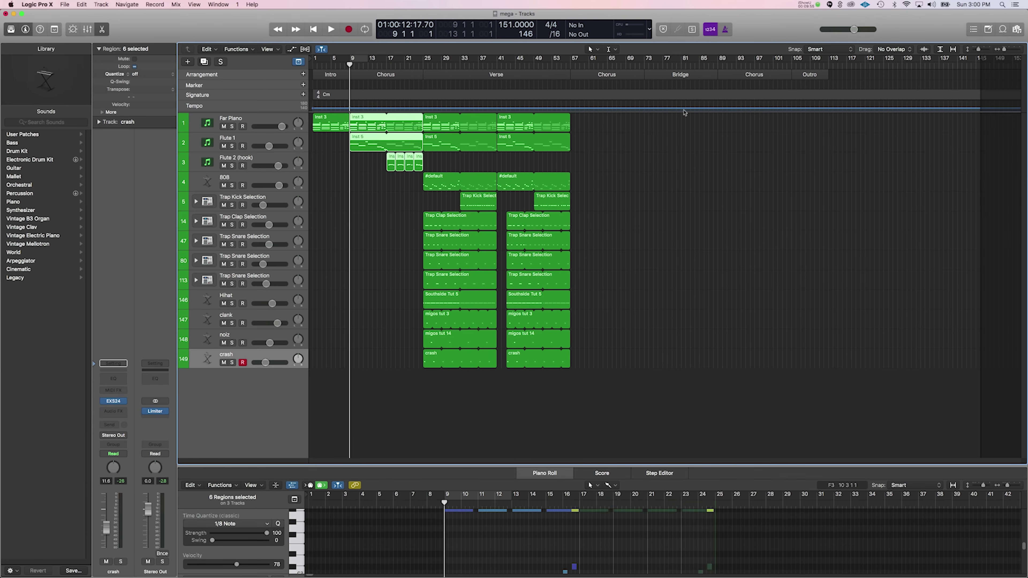
{"action": "left_click", "coordinate": [570, 85]}
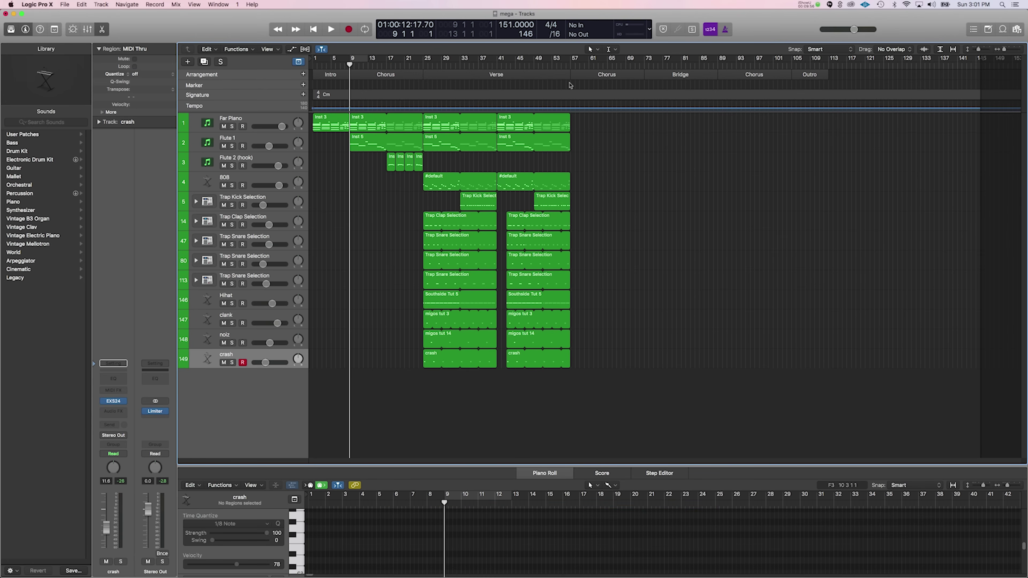
{"action": "left_click", "coordinate": [571, 65]}
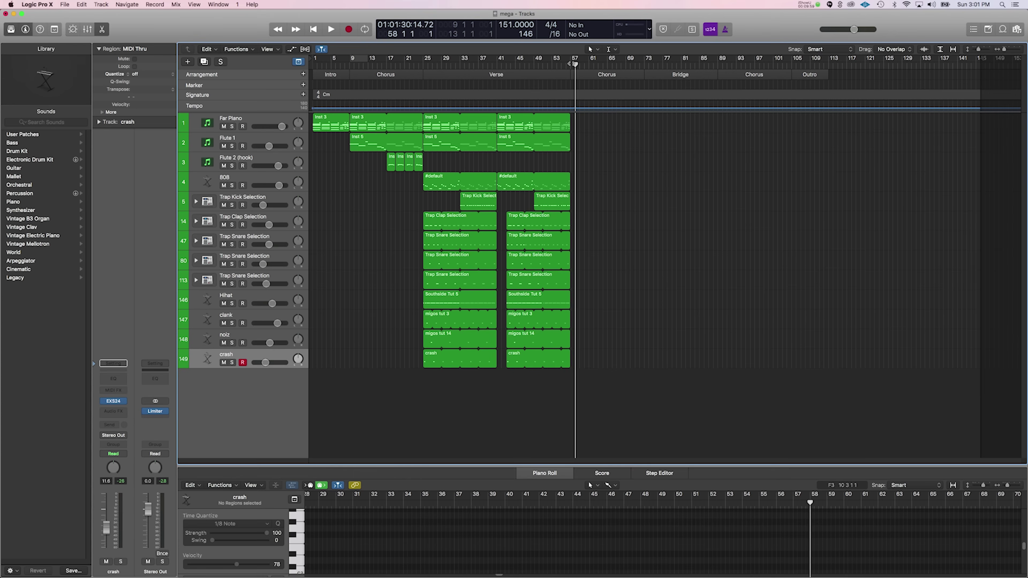
{"action": "key", "text": "super+v"}
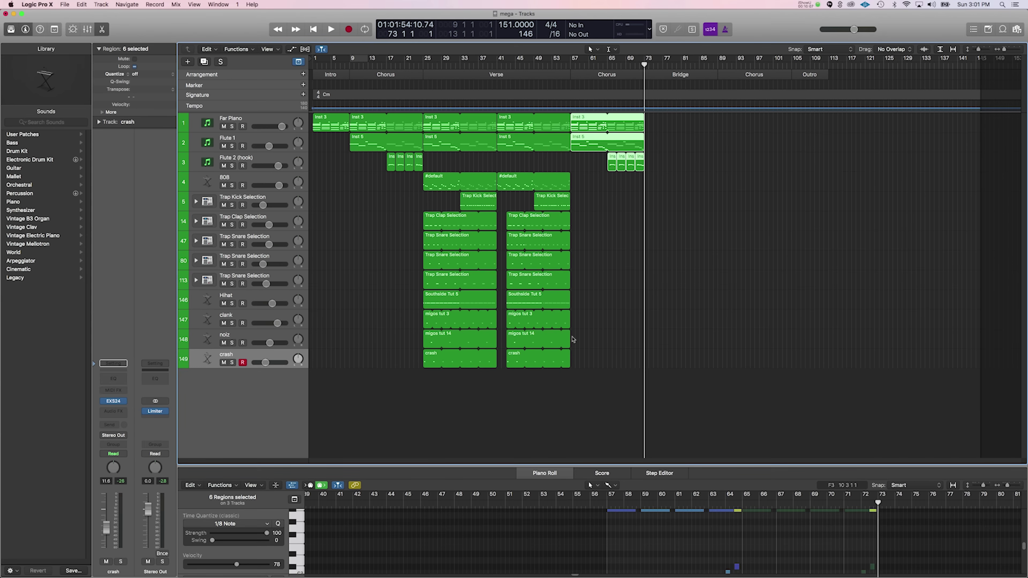
- Paste the twelve verse regions from bars 25–41 into bars 73–89
{"action": "left_click_drag", "start_coordinate": [565, 402], "coordinate": [497, 134]}
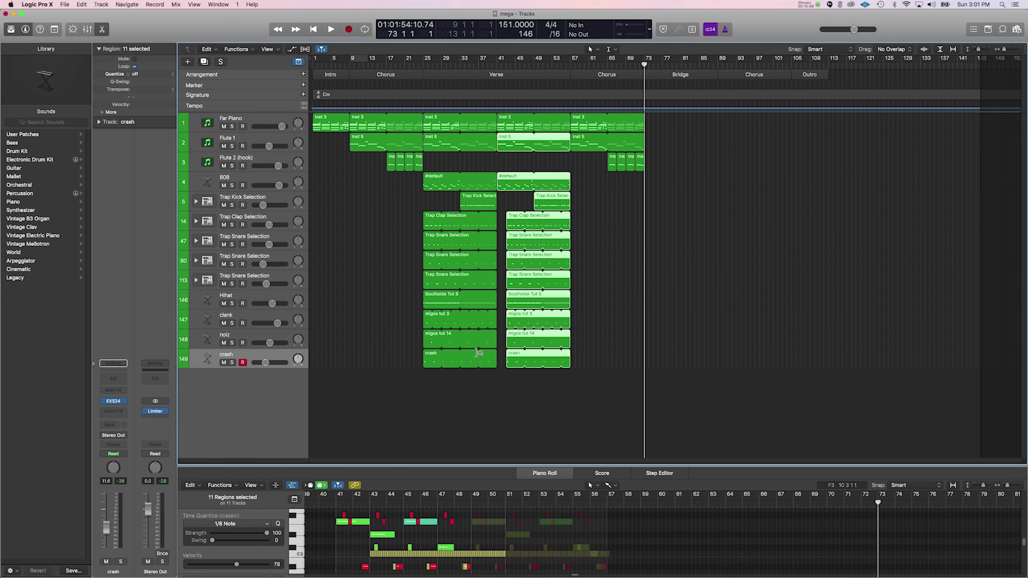
{"action": "left_click", "coordinate": [488, 348]}
{"action": "left_click_drag", "start_coordinate": [486, 380], "coordinate": [439, 122]}
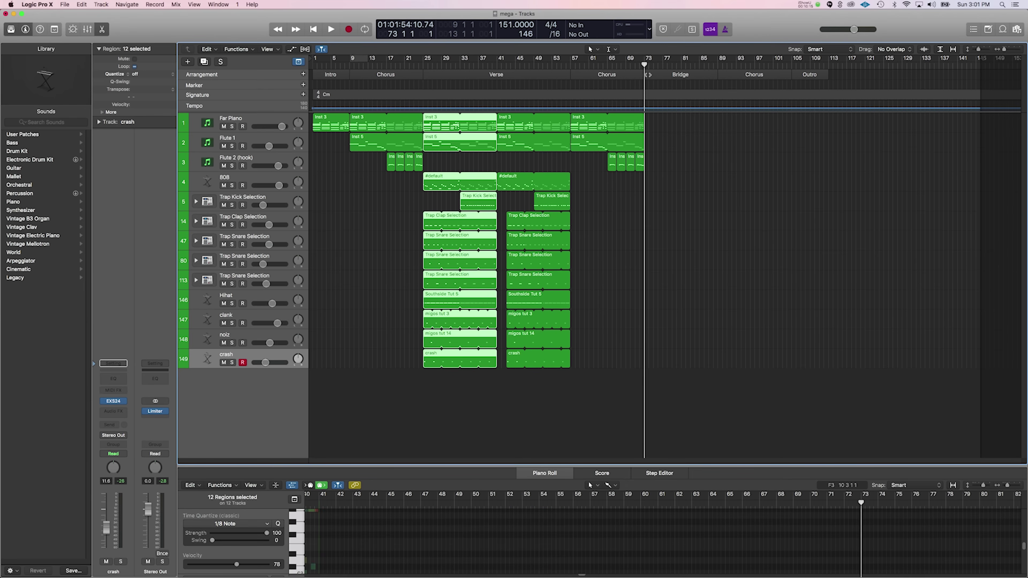
{"action": "key", "text": "super+v"}
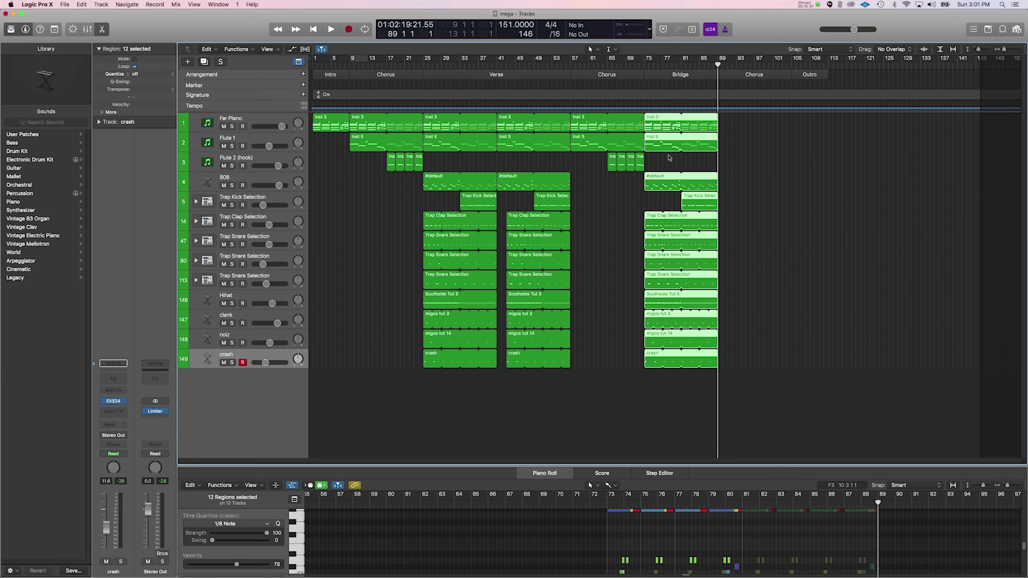
{"action": "left_click", "coordinate": [667, 165]}
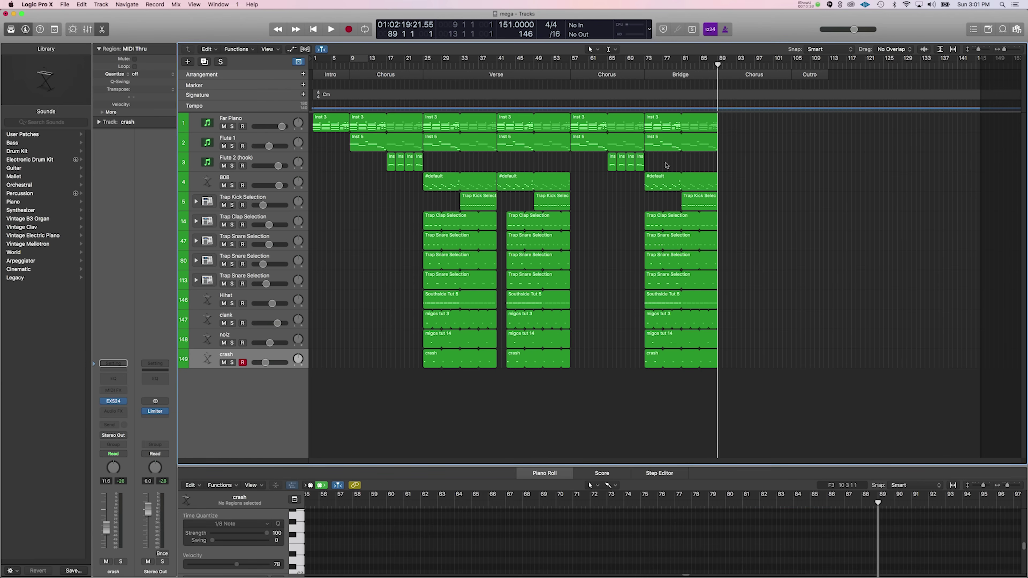
- Create a new software instrument track, Inst 2
{"action": "left_click", "coordinate": [662, 126]}
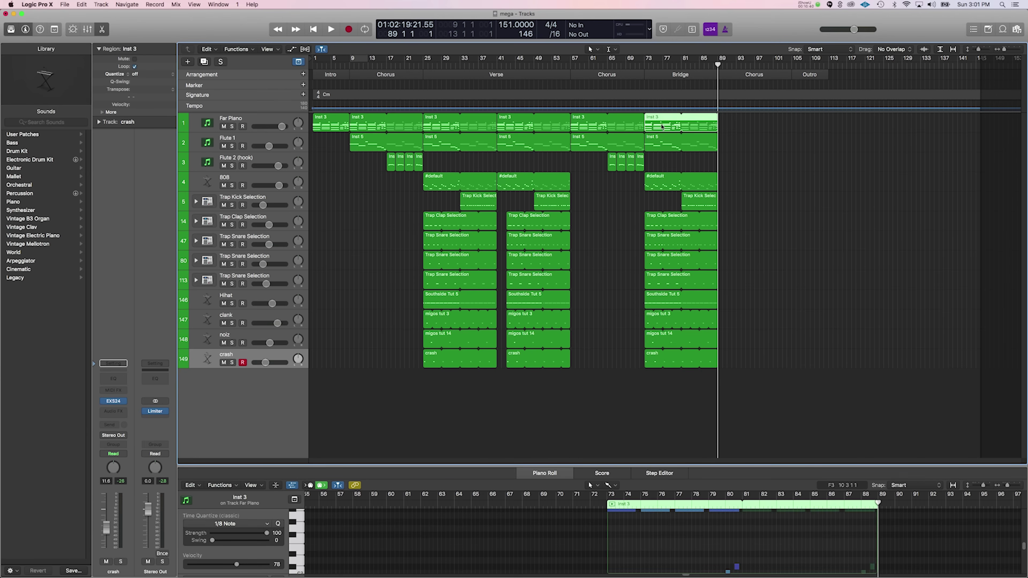
{"action": "left_click", "coordinate": [262, 120]}
{"action": "left_click", "coordinate": [187, 62]}
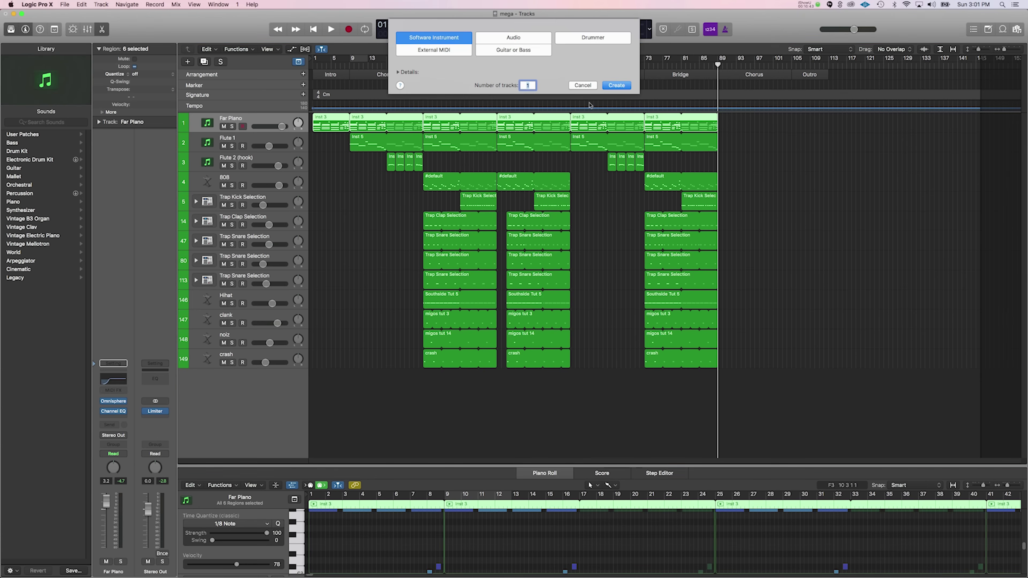
{"action": "left_click", "coordinate": [616, 85]}
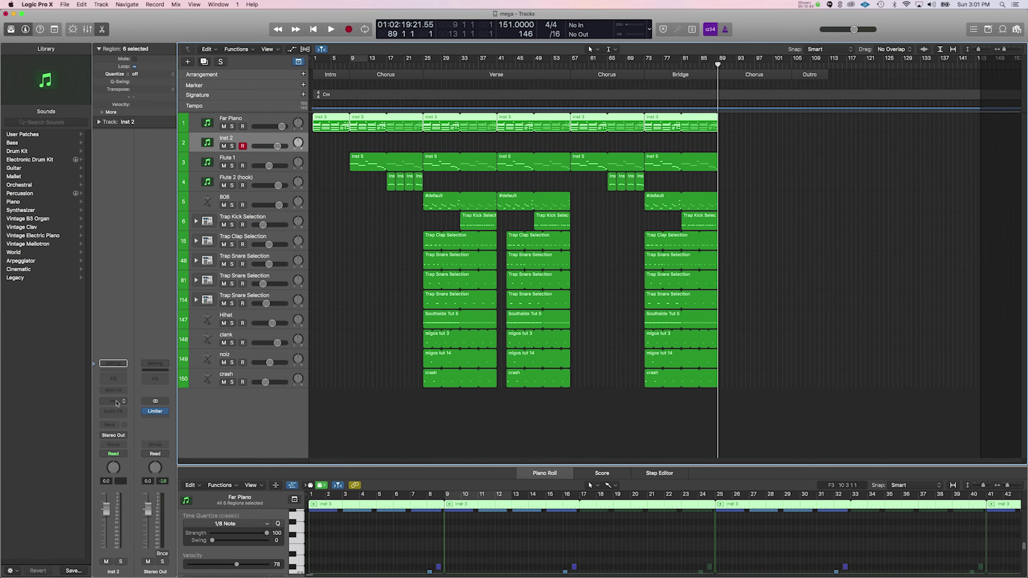
- Load Omnisphere in stereo on Inst 2 and move its window off the tracks
{"action": "left_click", "coordinate": [117, 402]}
{"action": "mouse_move", "coordinate": [170, 423]}
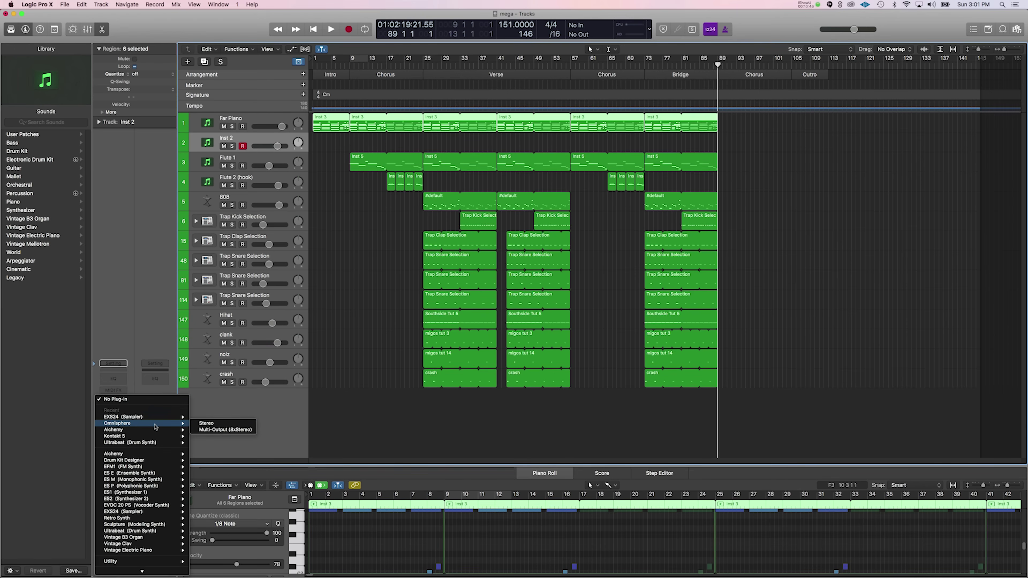
{"action": "left_click", "coordinate": [206, 423]}
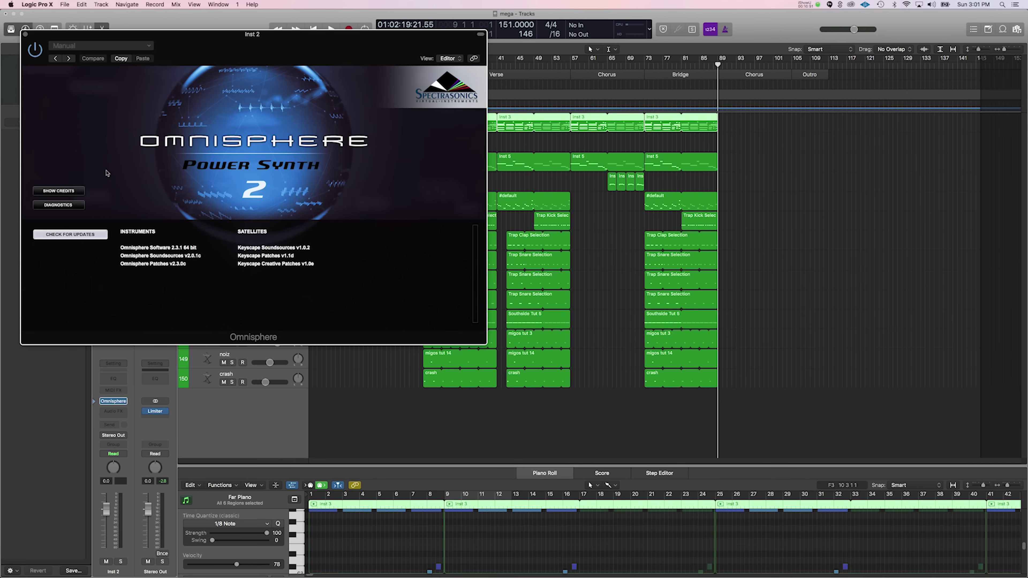
{"action": "left_click_drag", "start_coordinate": [309, 52], "coordinate": [393, 229]}
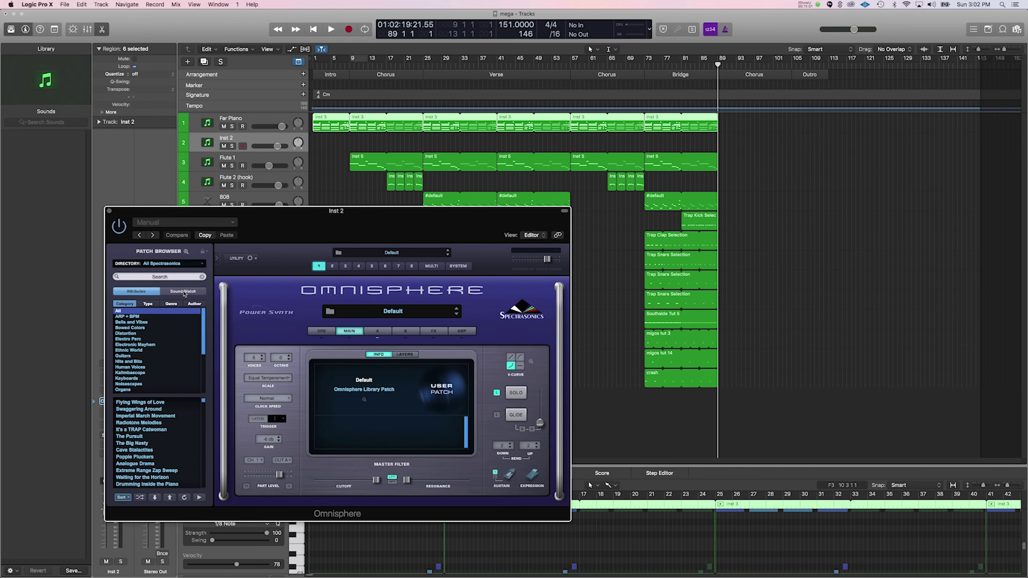
{"action": "left_click", "coordinate": [665, 138]}
- Move the Bridge piano region onto the Inst 2 track and set the playhead to bar 73
{"action": "left_click_drag", "start_coordinate": [659, 120], "coordinate": [659, 138]}
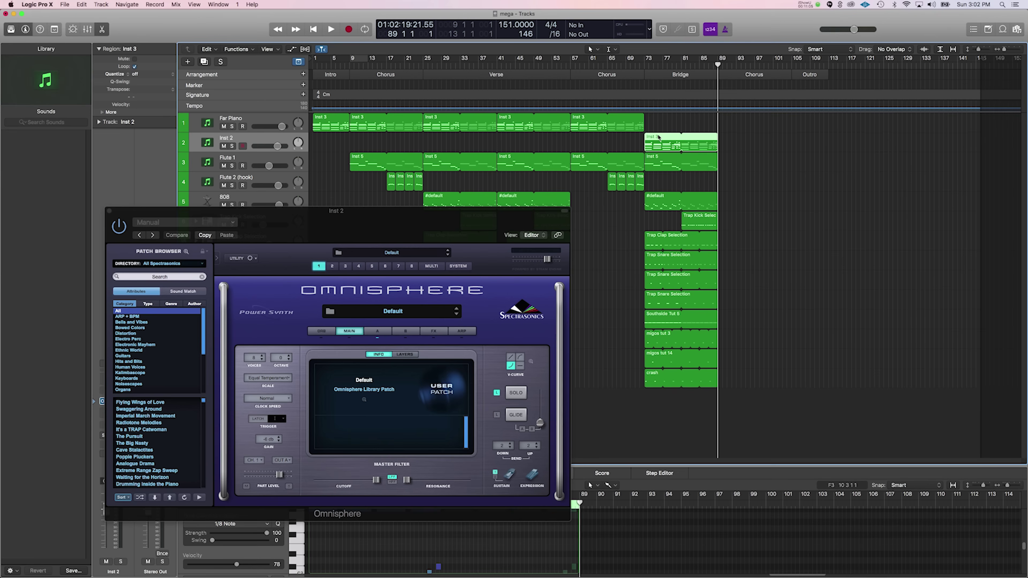
{"action": "left_click", "coordinate": [643, 64]}
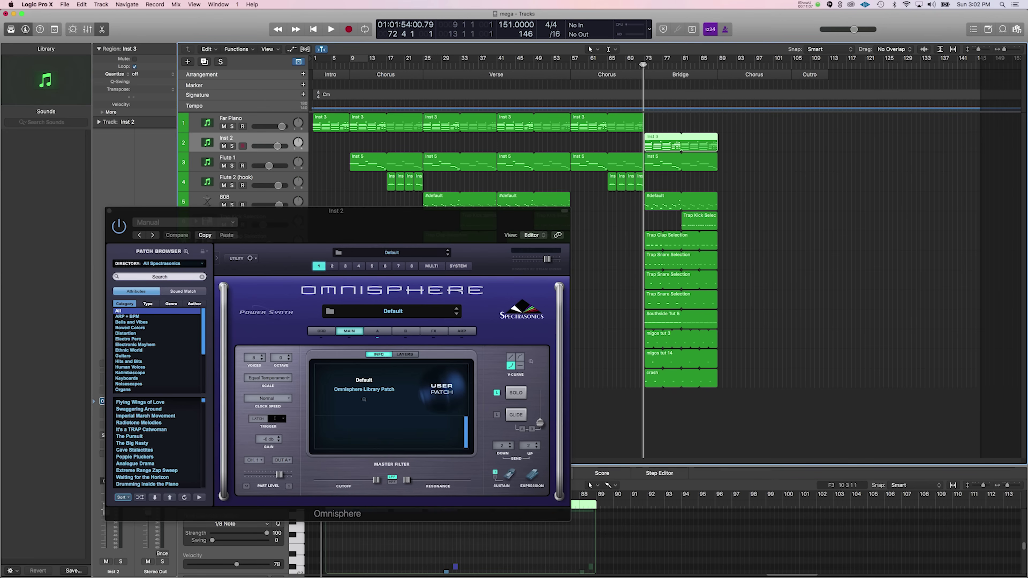
{"action": "left_click", "coordinate": [644, 63]}
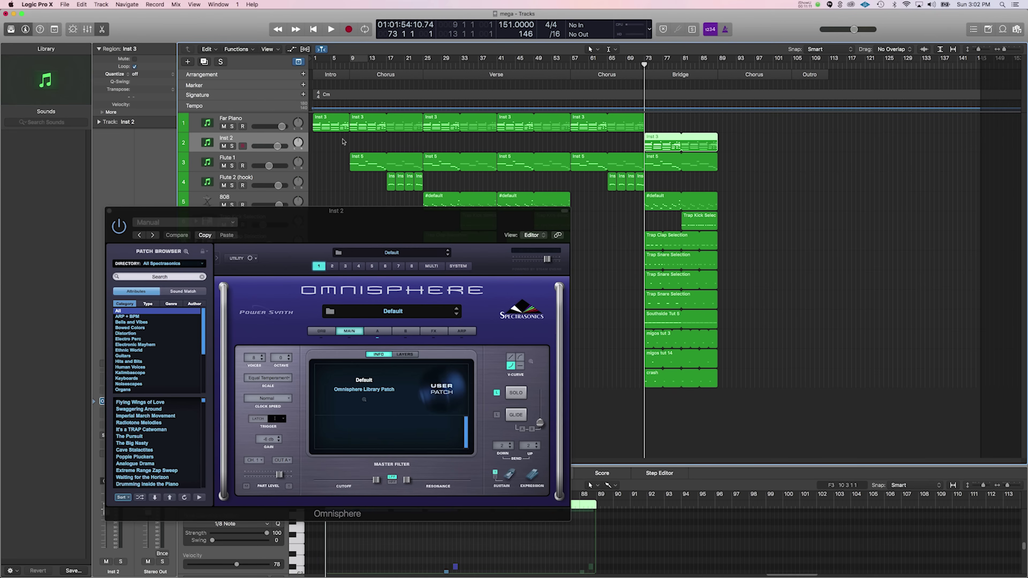
{"action": "scroll", "coordinate": [149, 474], "scroll_direction": "up", "scroll_amount": 15}
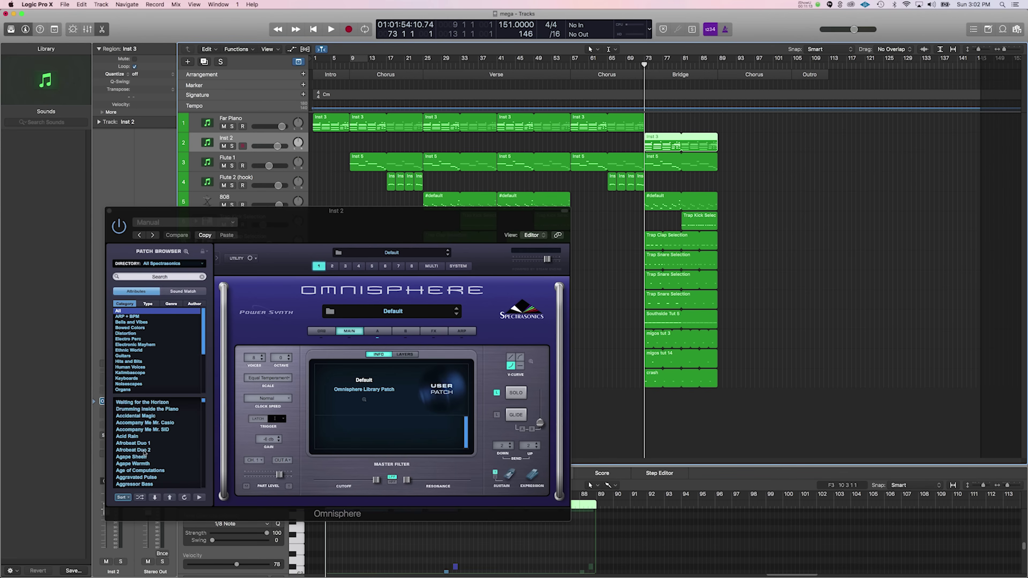
{"action": "scroll", "coordinate": [145, 453], "scroll_direction": "down", "scroll_amount": 10}
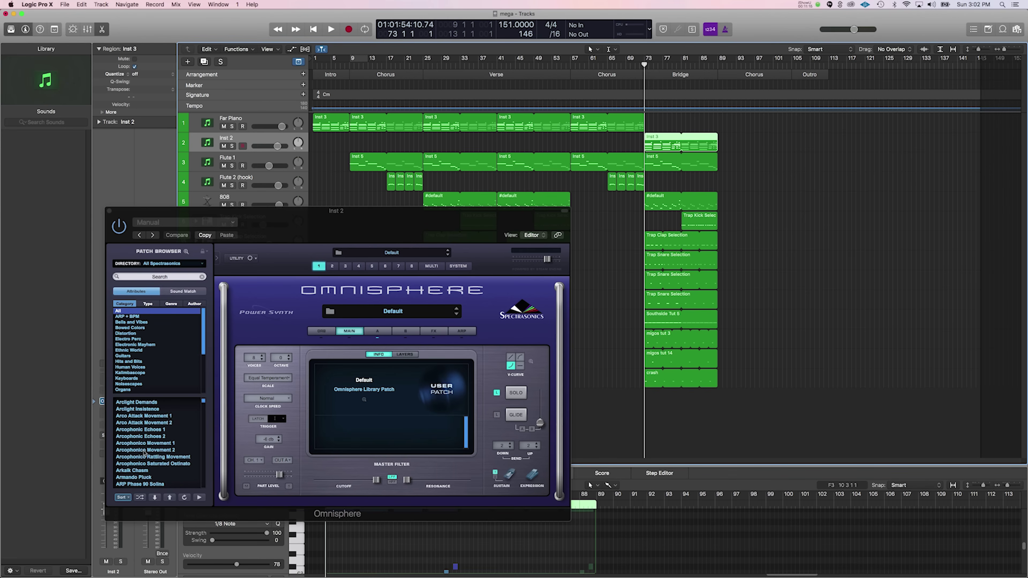
{"action": "scroll", "coordinate": [145, 453], "scroll_direction": "down", "scroll_amount": 5}
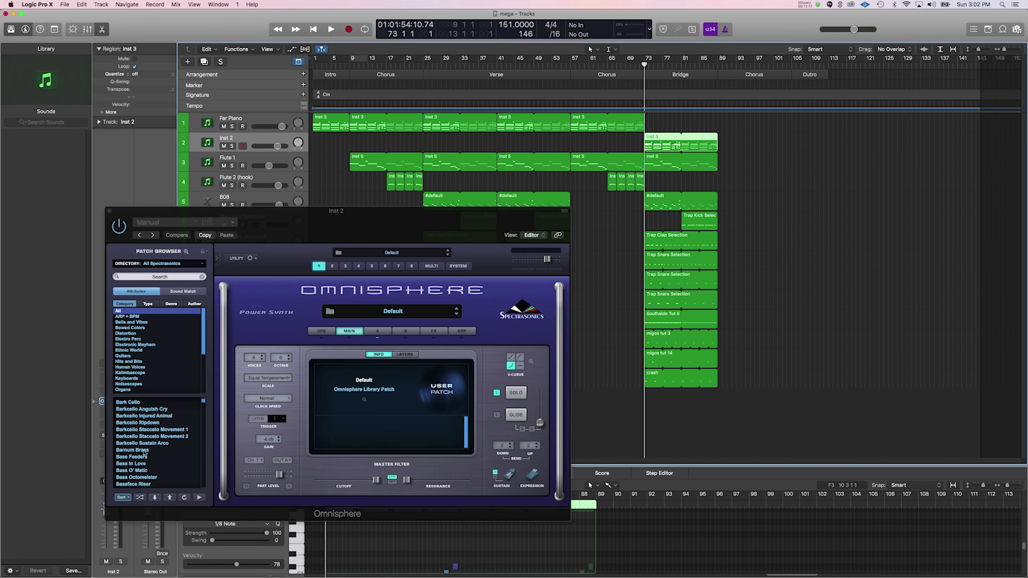
{"action": "scroll", "coordinate": [122, 363], "scroll_direction": "down", "scroll_amount": 3}
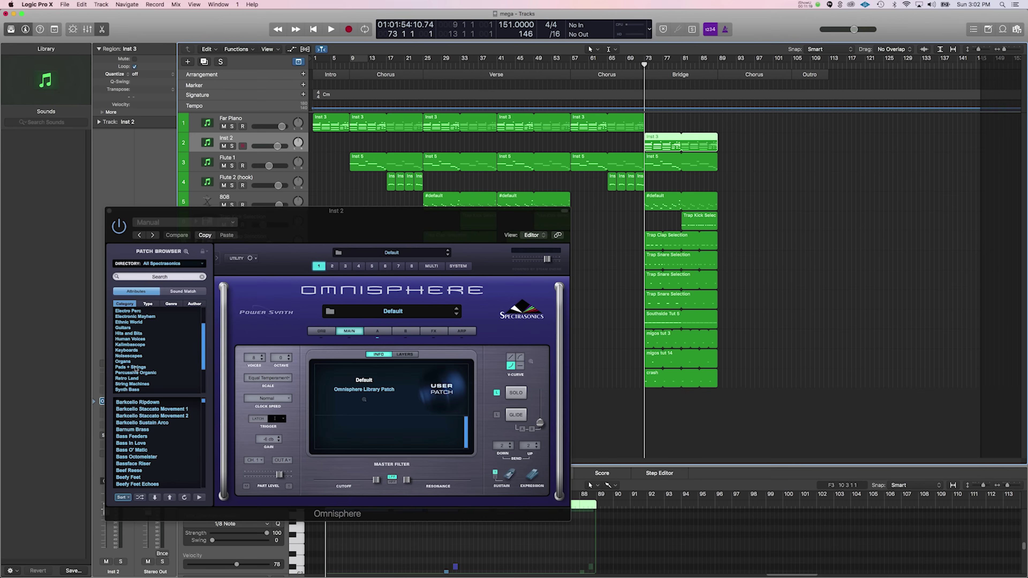
- Filter Omnisphere's Patch Browser to Keyboards patches and audition them over the Bridge playback
{"action": "left_click", "coordinate": [134, 351]}
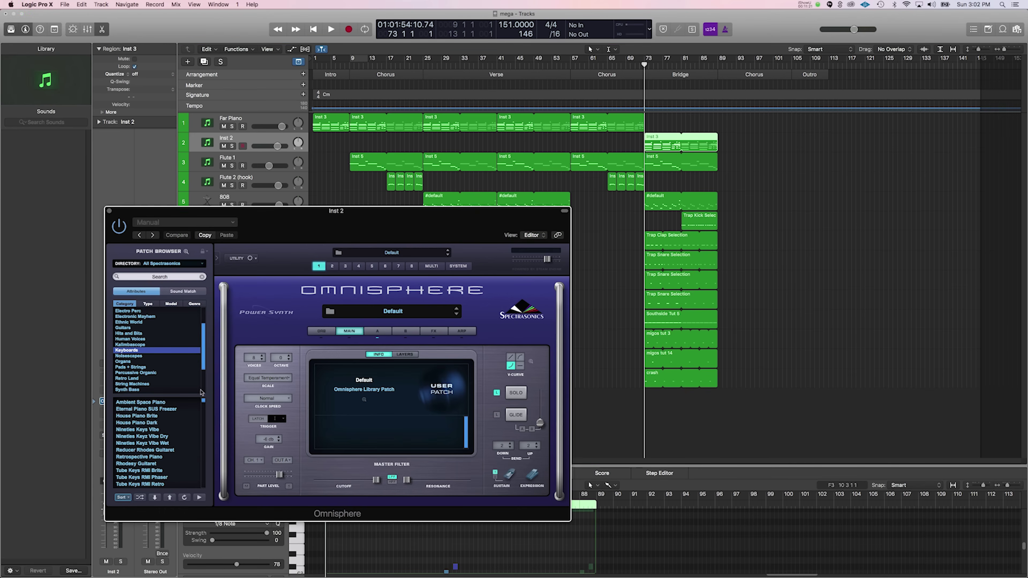
{"action": "left_click_drag", "start_coordinate": [204, 403], "coordinate": [211, 457]}
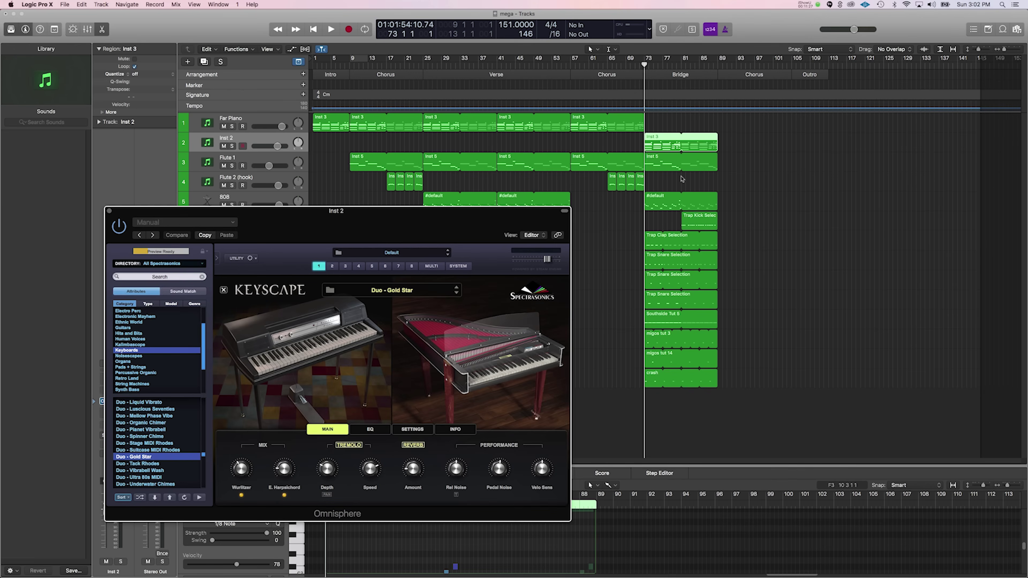
{"action": "left_click_drag", "start_coordinate": [441, 212], "coordinate": [478, 300]}
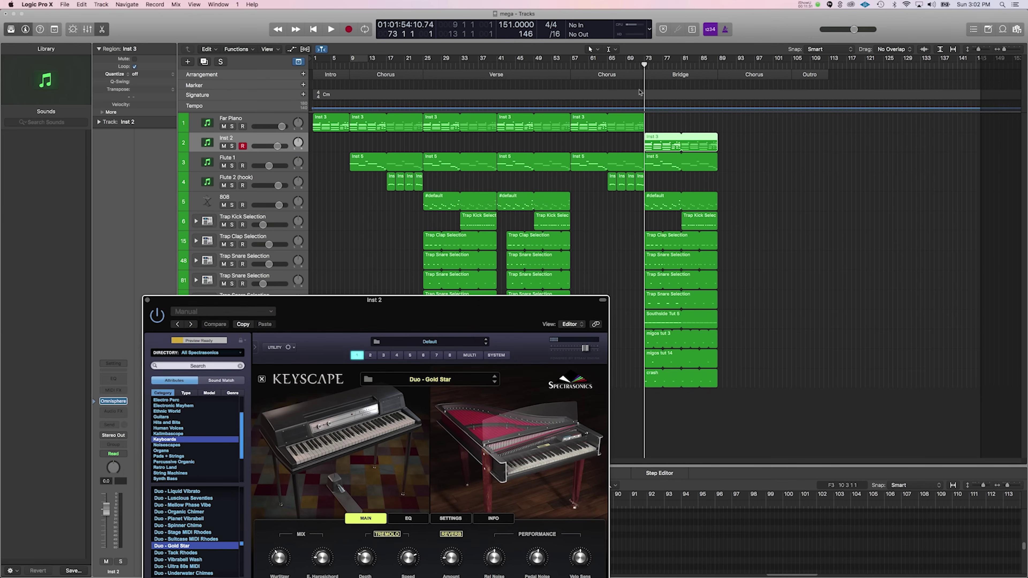
{"action": "key", "text": "space"}
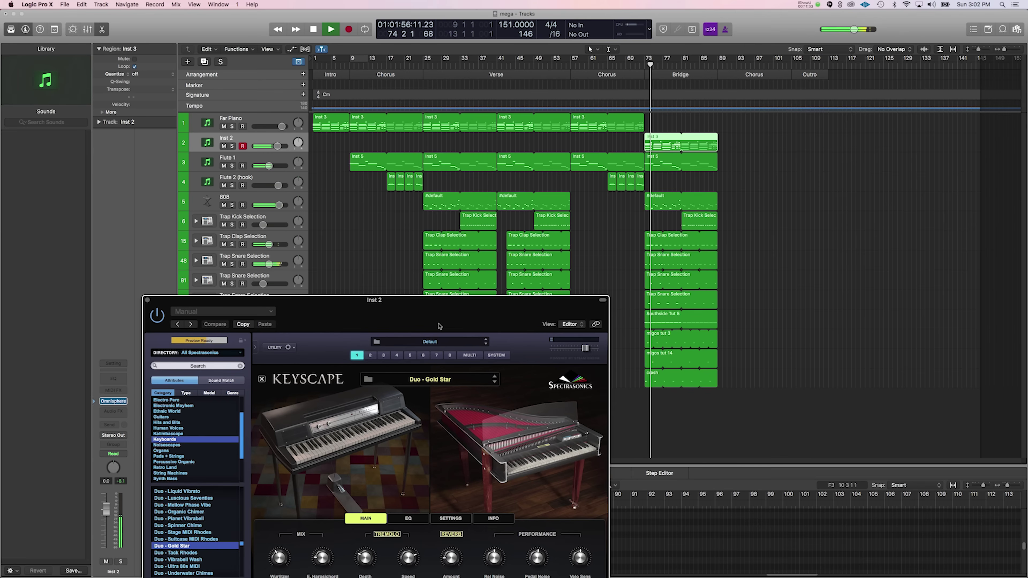
{"action": "left_click_drag", "start_coordinate": [439, 326], "coordinate": [435, 261]}
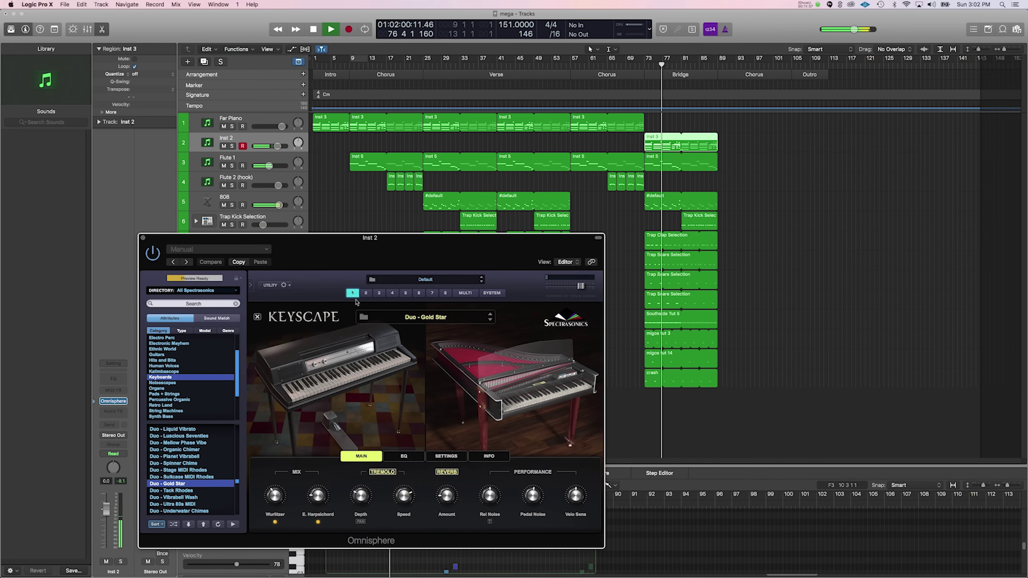
{"action": "key", "text": "space"}
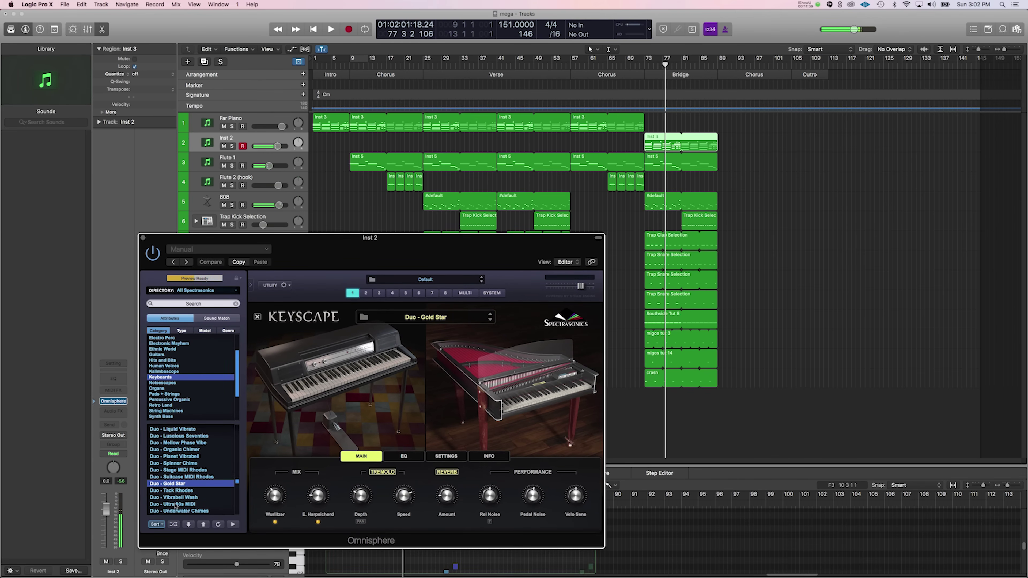
- Choose Duo - Vibrabell Wash after trying Duo - Tack Rhodes, close Omnisphere, and start a cycle at bar 73
{"action": "left_click", "coordinate": [178, 490]}
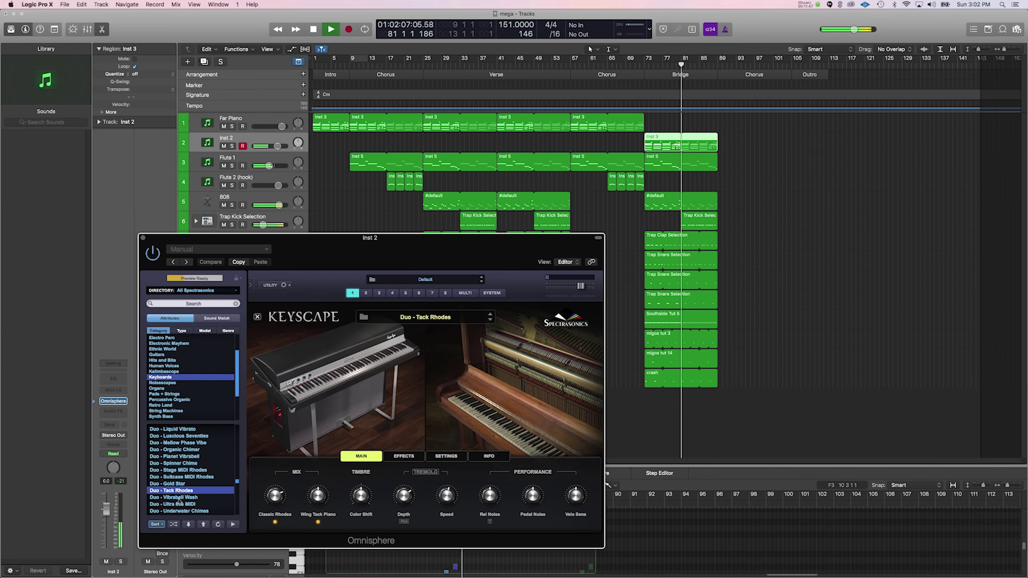
{"action": "left_click", "coordinate": [179, 499]}
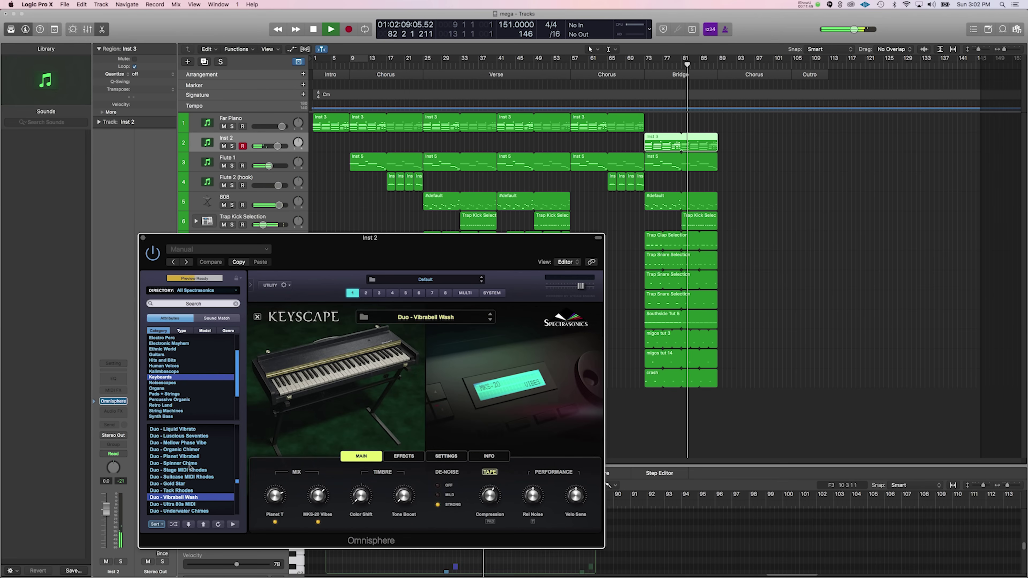
{"action": "scroll", "coordinate": [192, 463], "scroll_direction": "down", "scroll_amount": 2}
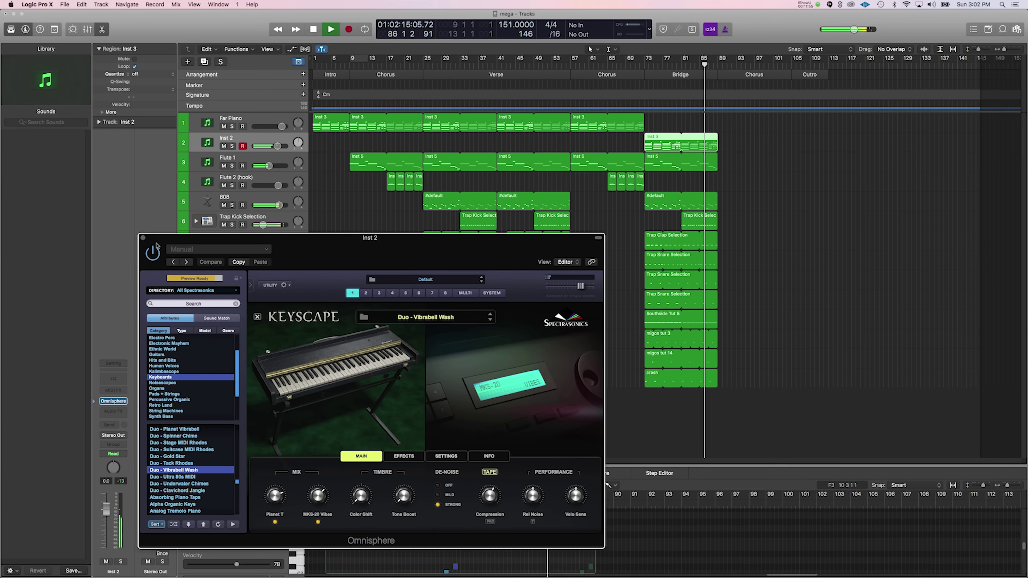
{"action": "left_click", "coordinate": [143, 238]}
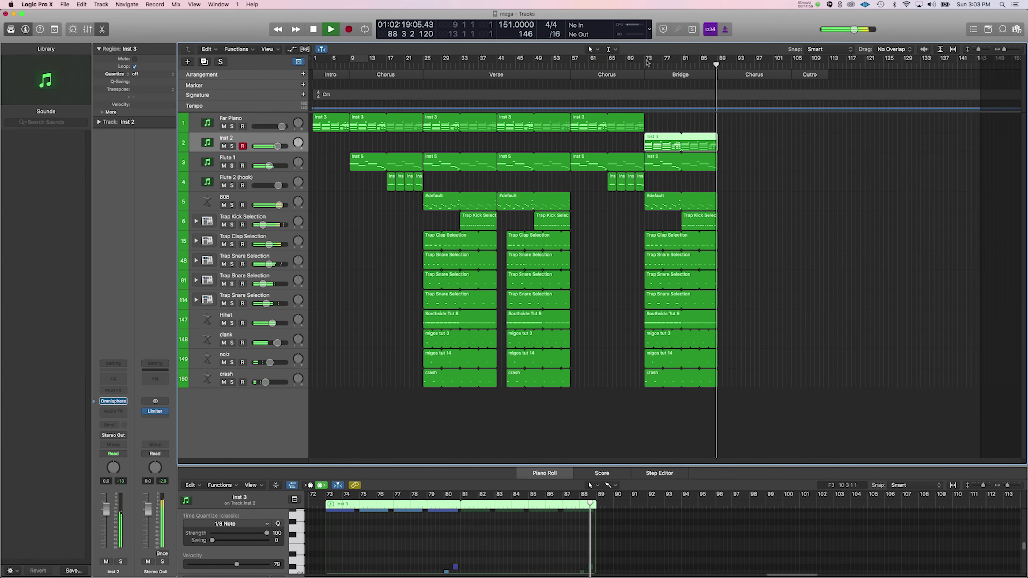
{"action": "left_click_drag", "start_coordinate": [646, 58], "coordinate": [717, 63]}
- Delete the Bridge Hihat, clank, noiz and crash regions on tracks 147–150, then play the looped Bridge
{"action": "key", "text": "space"}
{"action": "left_click_drag", "start_coordinate": [710, 397], "coordinate": [662, 317]}
{"action": "key", "text": "Delete"}
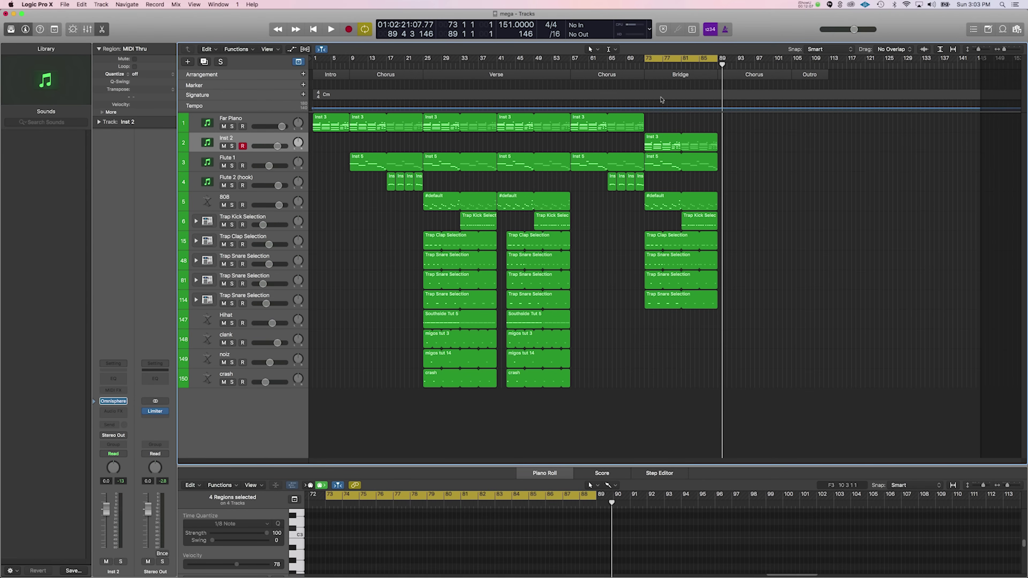
{"action": "key", "text": "space"}
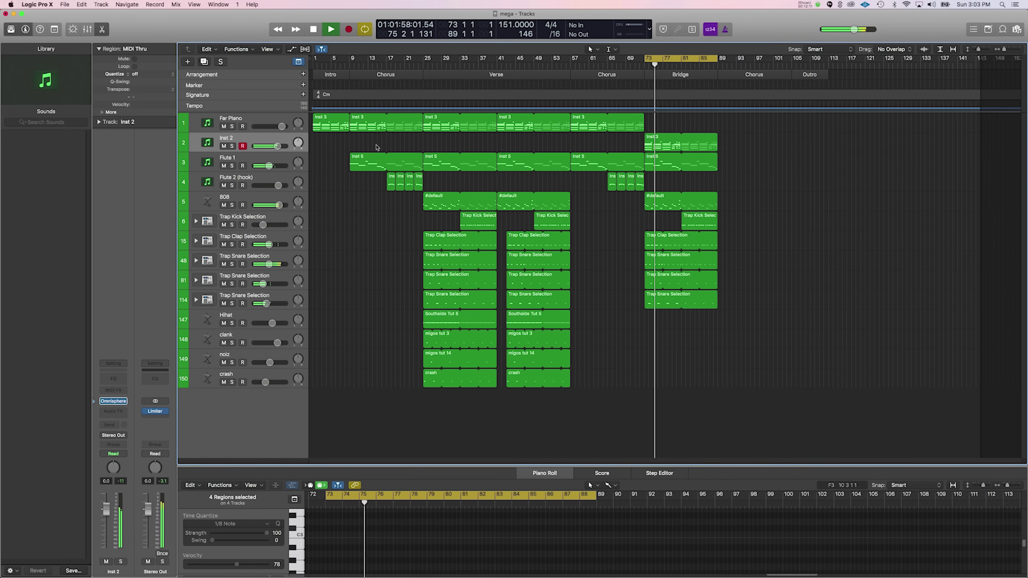
{"action": "key", "text": "space"}
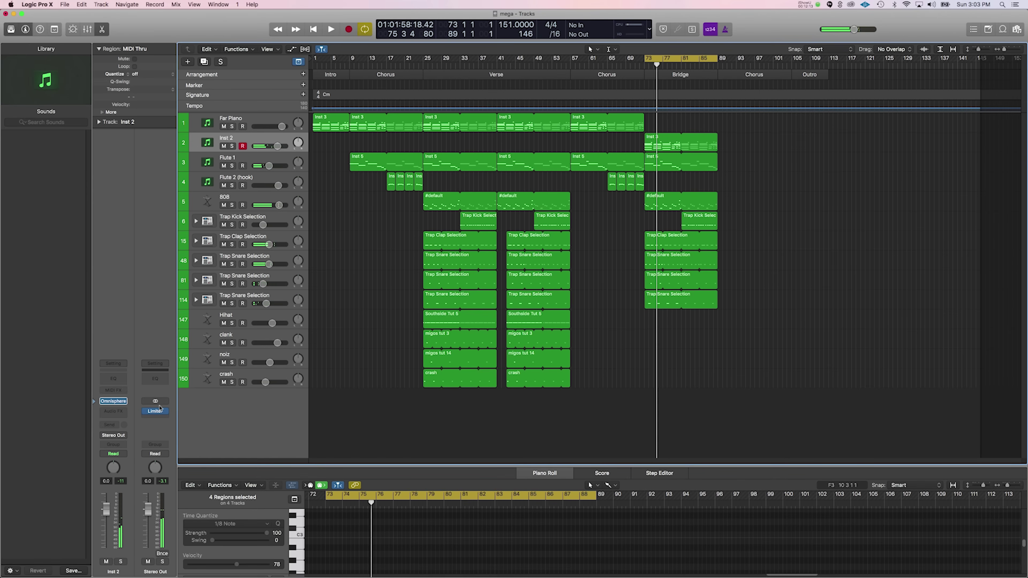
- Insert a Channel EQ on Inst 2 with its low cut set around 200 Hz
{"action": "left_click", "coordinate": [116, 379]}
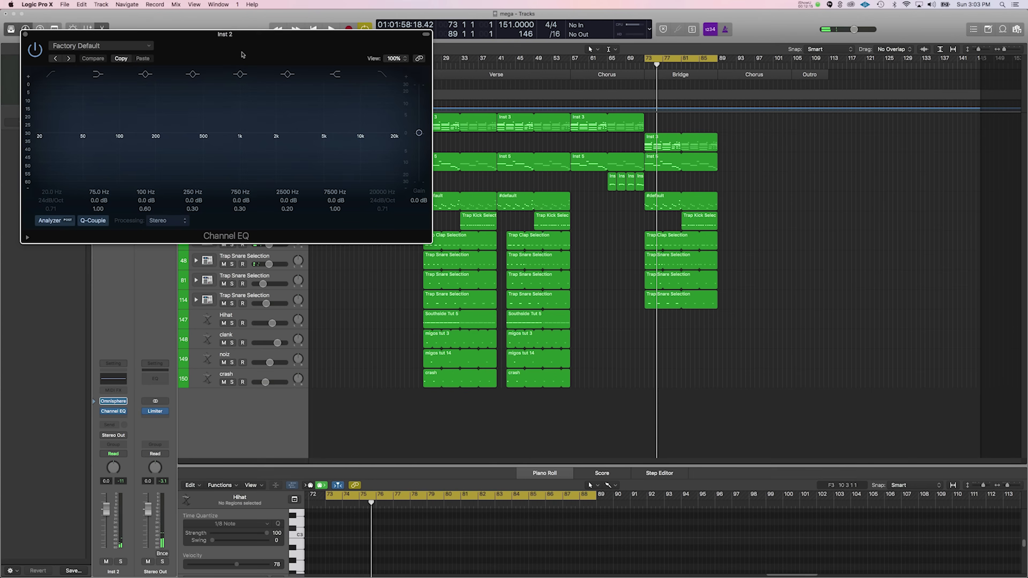
{"action": "left_click_drag", "start_coordinate": [227, 30], "coordinate": [374, 327]}
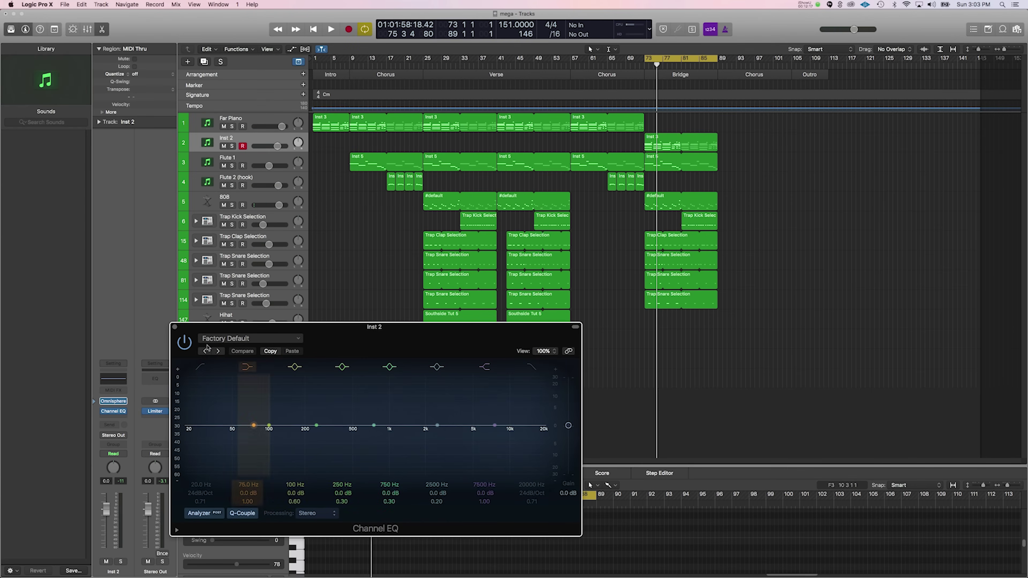
{"action": "left_click_drag", "start_coordinate": [202, 454], "coordinate": [363, 458]}
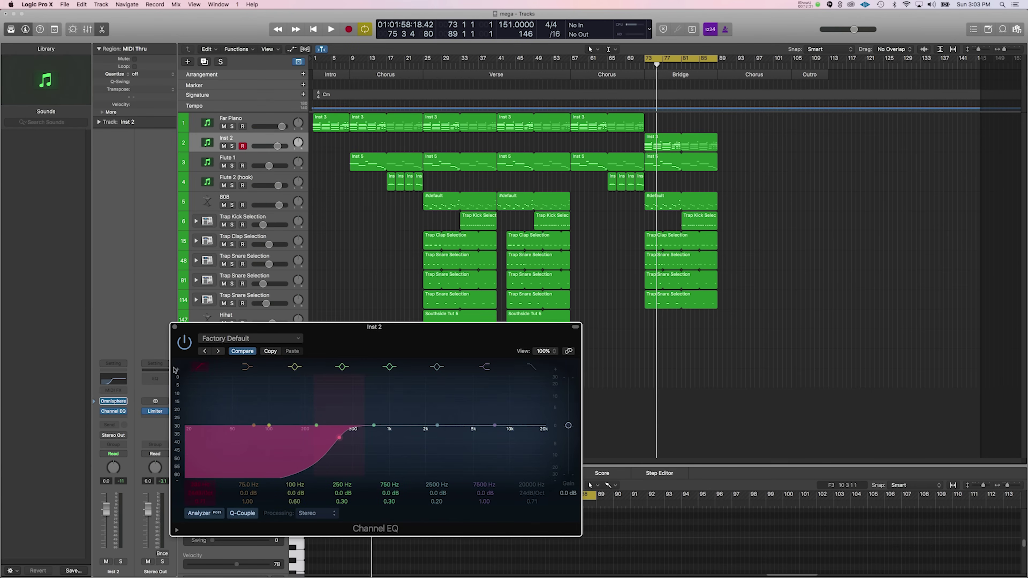
{"action": "left_click", "coordinate": [175, 328]}
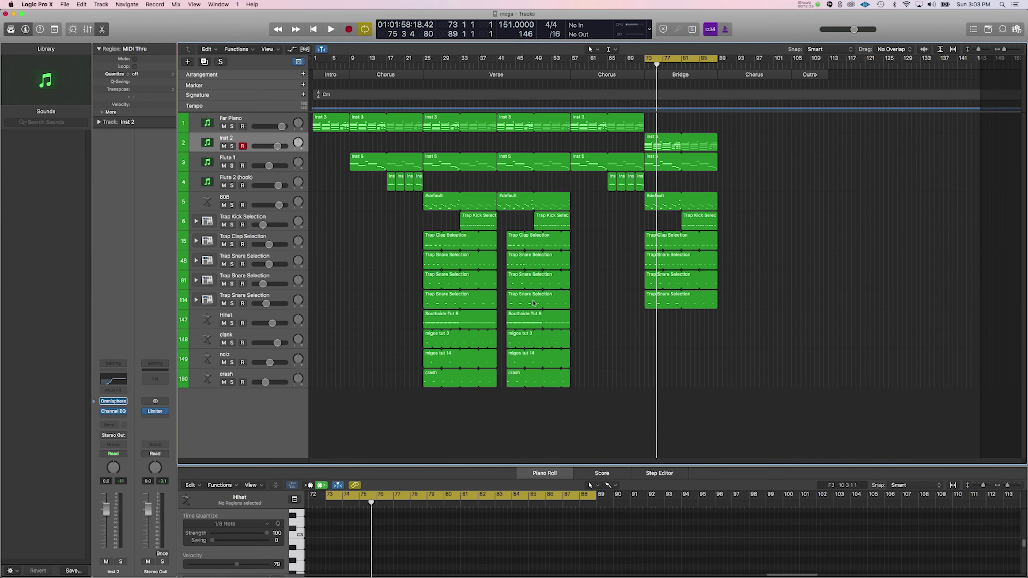
{"action": "key", "text": "space"}
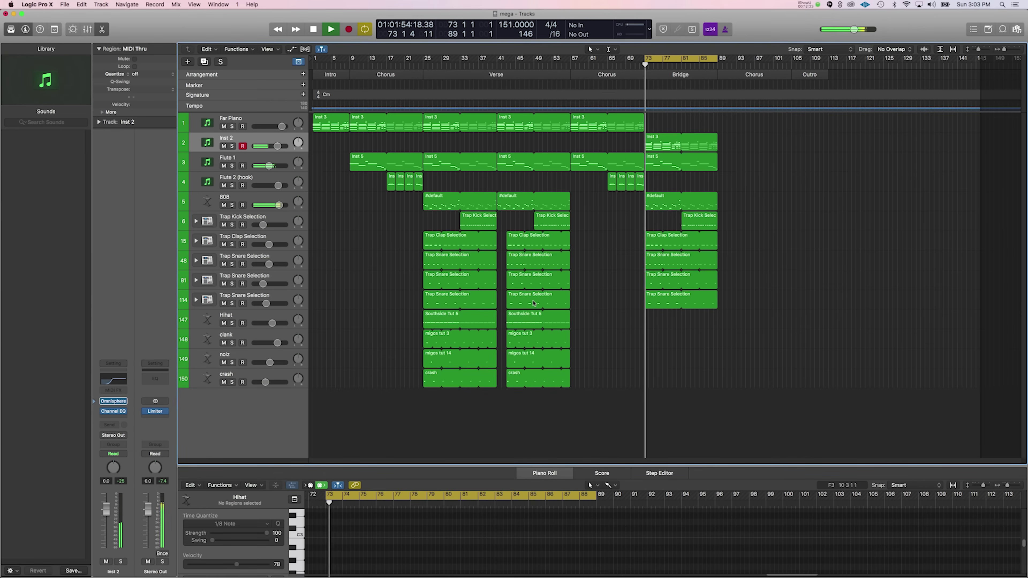
- Raise Inst 2 to about +4.8 dB while soloed, unsolo it, and trim the last Flute 1 region to bar 81
{"action": "left_click", "coordinate": [232, 147]}
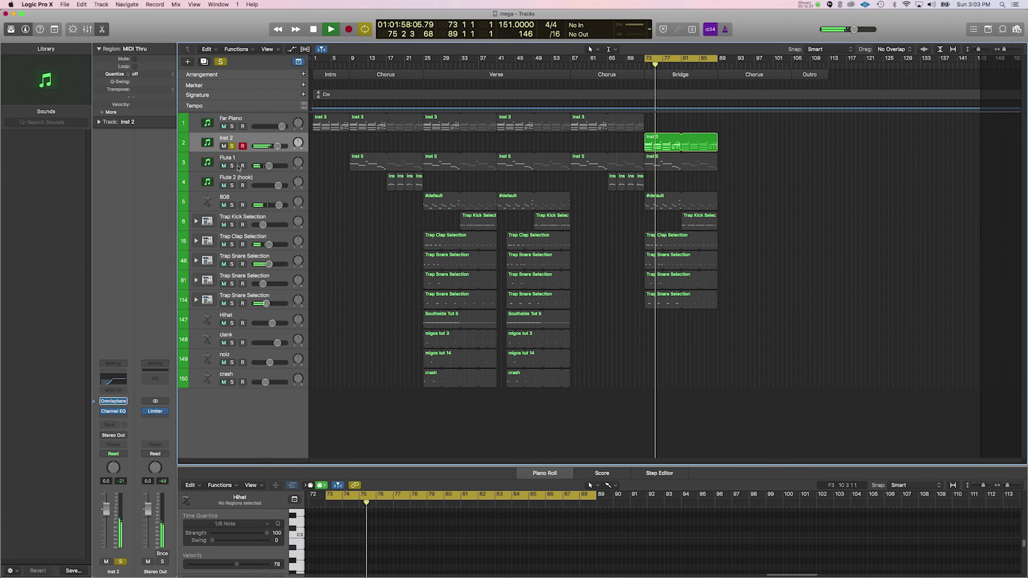
{"action": "left_click_drag", "start_coordinate": [277, 146], "coordinate": [285, 147]}
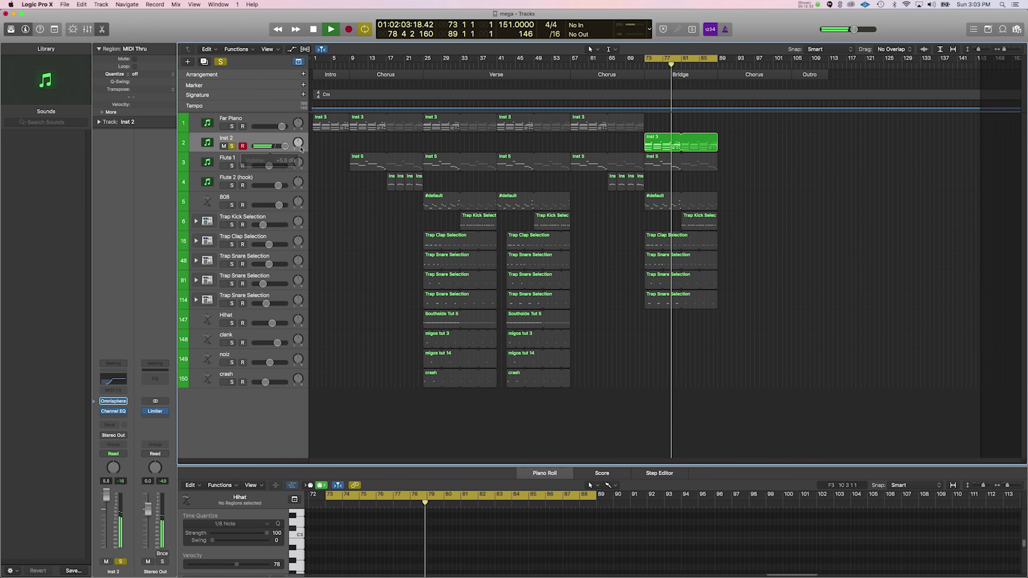
{"action": "left_click", "coordinate": [233, 148]}
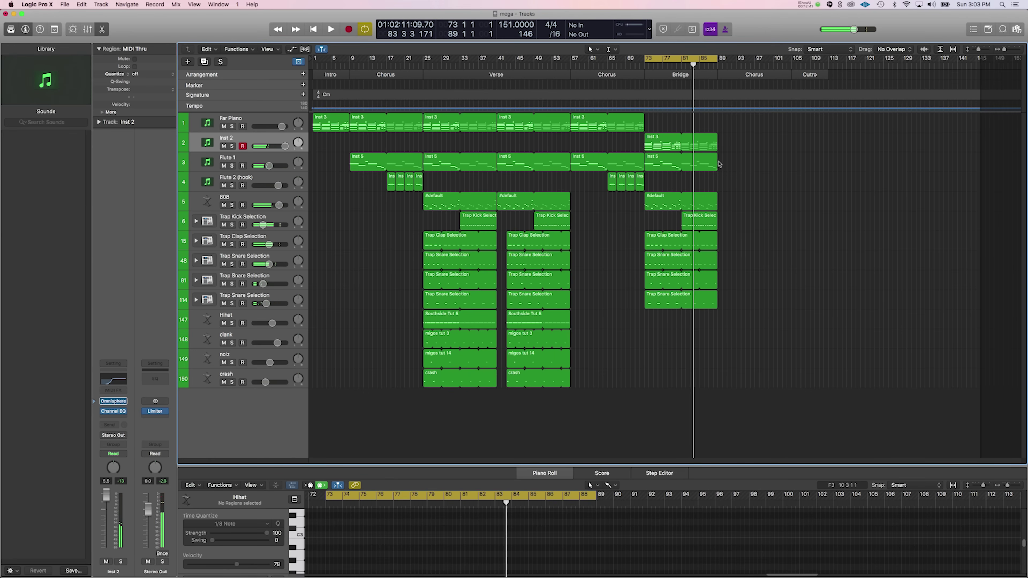
{"action": "left_click_drag", "start_coordinate": [718, 165], "coordinate": [681, 164]}
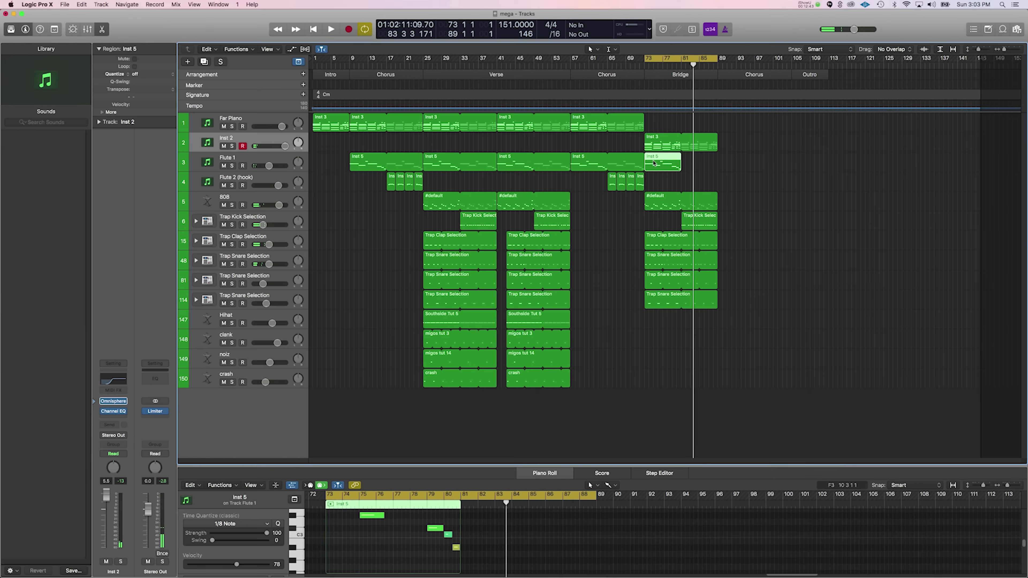
- Bounce the Bridge flute region in place to a new Inst 5_bip track and delete the original MIDI region
{"action": "right_click", "coordinate": [655, 163]}
{"action": "left_click", "coordinate": [672, 163]}
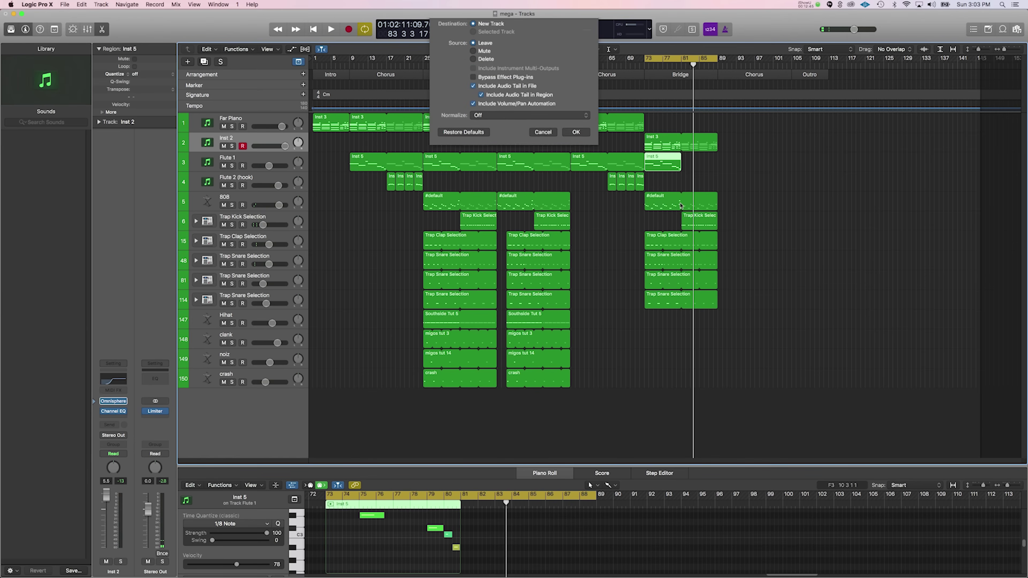
{"action": "left_click", "coordinate": [573, 168]}
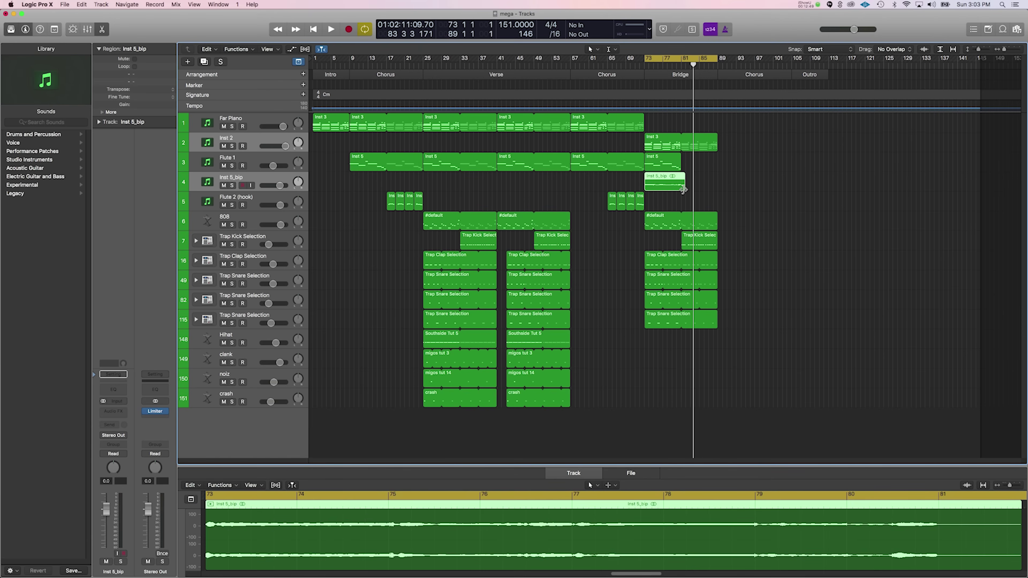
{"action": "left_click_drag", "start_coordinate": [683, 189], "coordinate": [681, 189]}
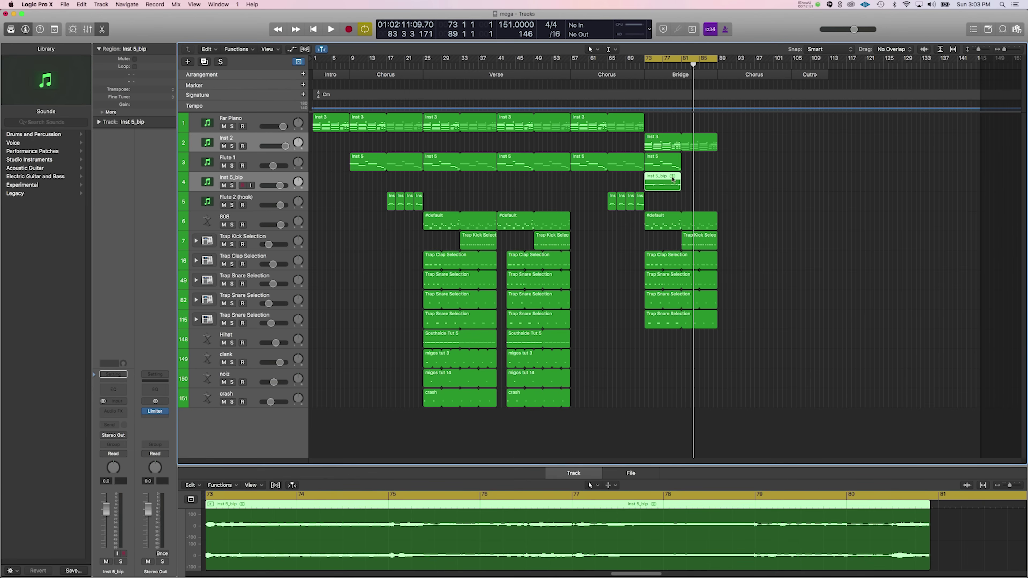
{"action": "left_click", "coordinate": [661, 163]}
{"action": "key", "text": "Delete"}
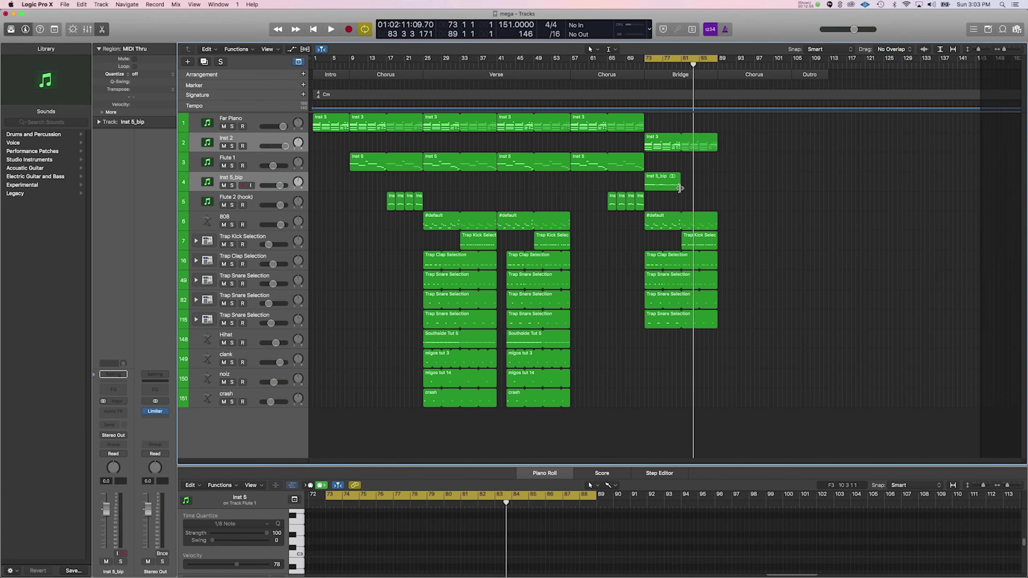
- Set the cycle to bars 73–89 and time-stretch the Inst 5_bip flute region to fill it
{"action": "mouse_move", "coordinate": [680, 188]}
{"action": "left_mouse_down"}
{"action": "mouse_move", "coordinate": [690, 188]}
{"action": "mouse_move", "coordinate": [681, 188]}
{"action": "left_mouse_up"}
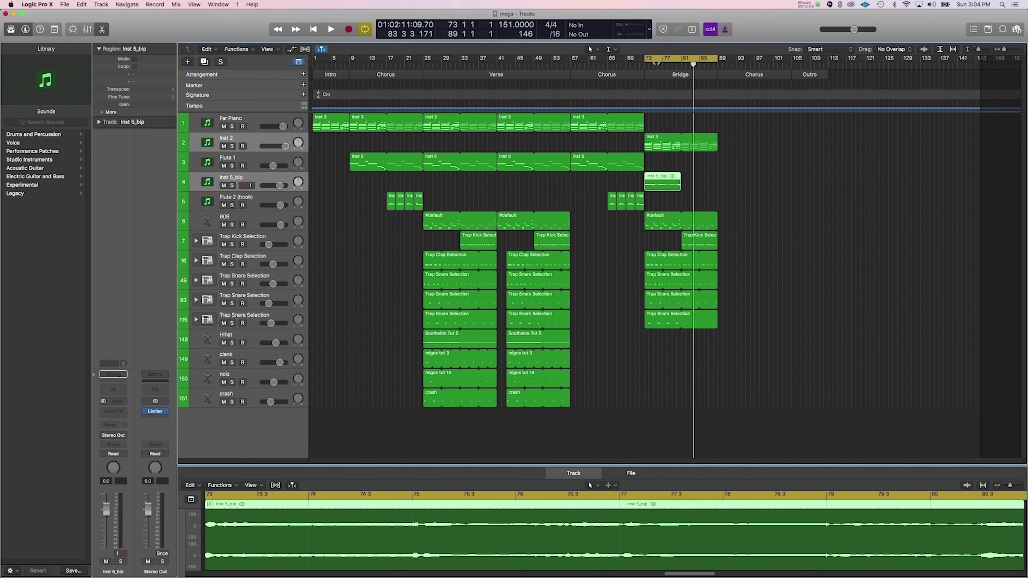
{"action": "left_click_drag", "start_coordinate": [656, 63], "coordinate": [718, 77]}
{"action": "left_click", "coordinate": [324, 144]}
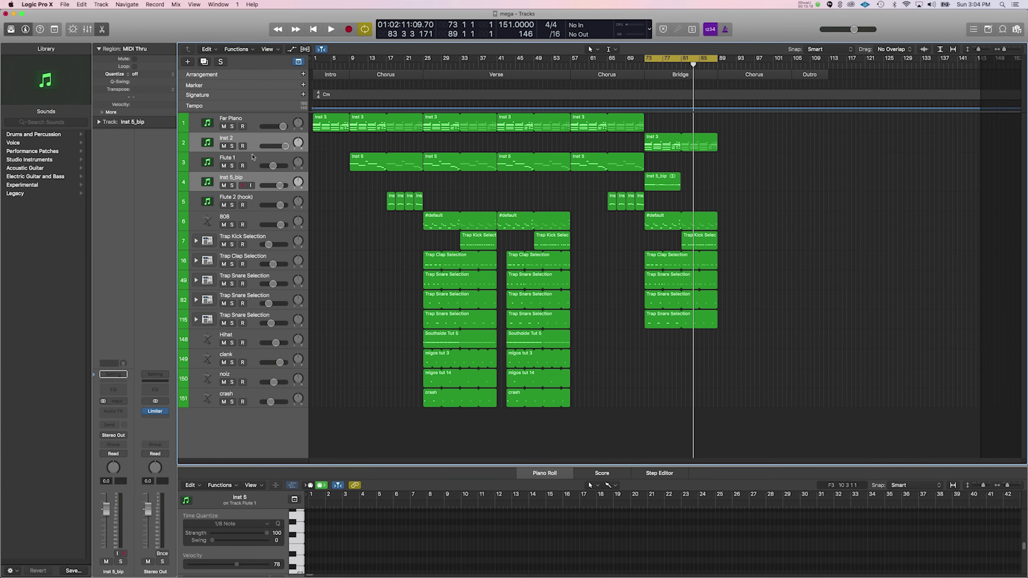
{"action": "left_click", "coordinate": [263, 178]}
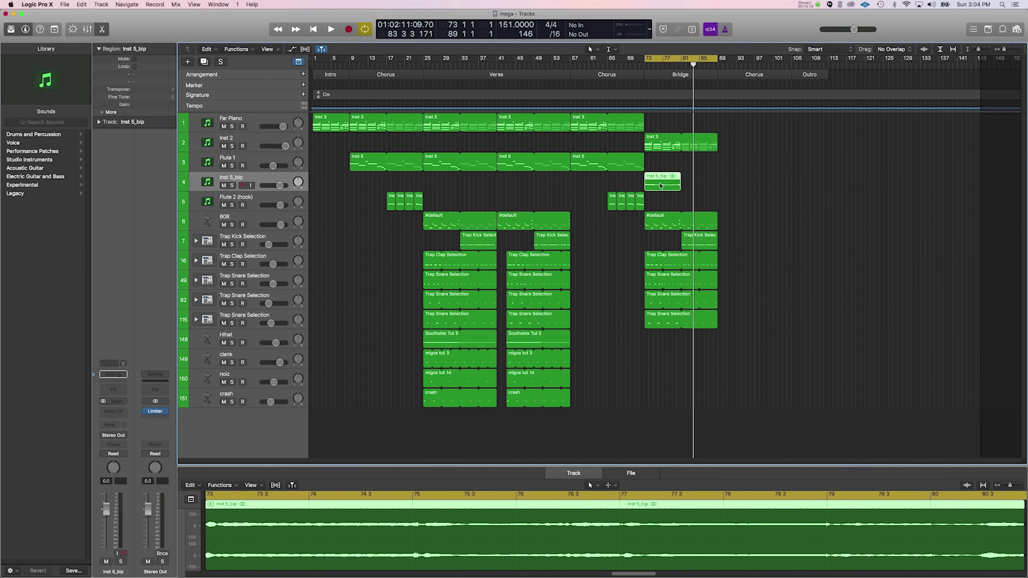
{"action": "left_click", "coordinate": [82, 5]}
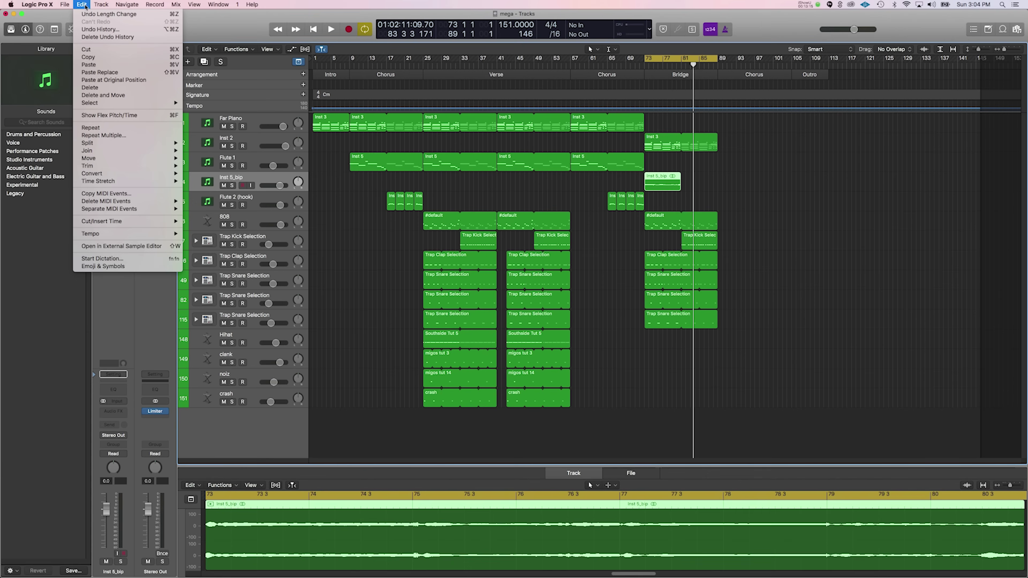
{"action": "mouse_move", "coordinate": [154, 181]}
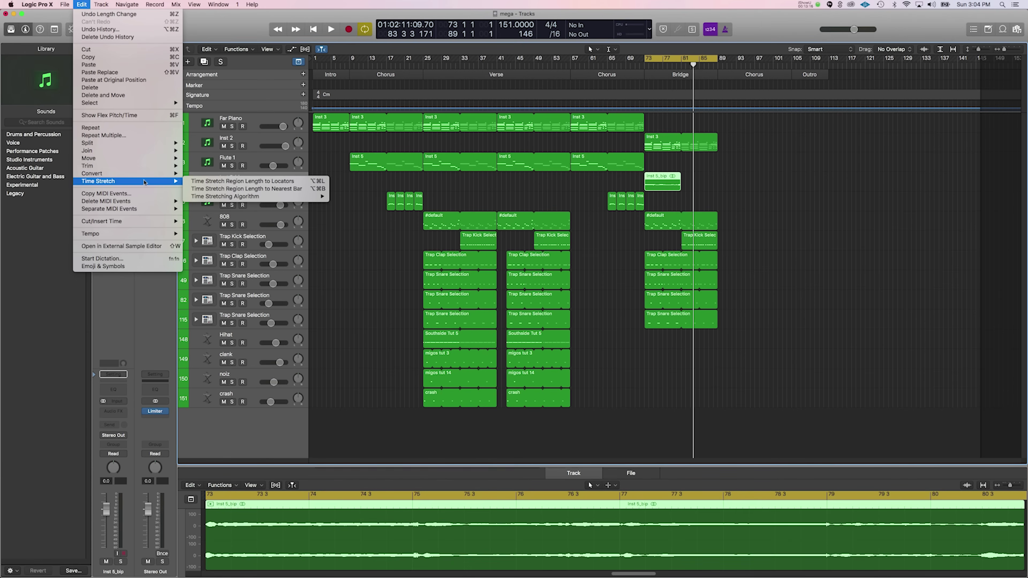
{"action": "left_click", "coordinate": [225, 182]}
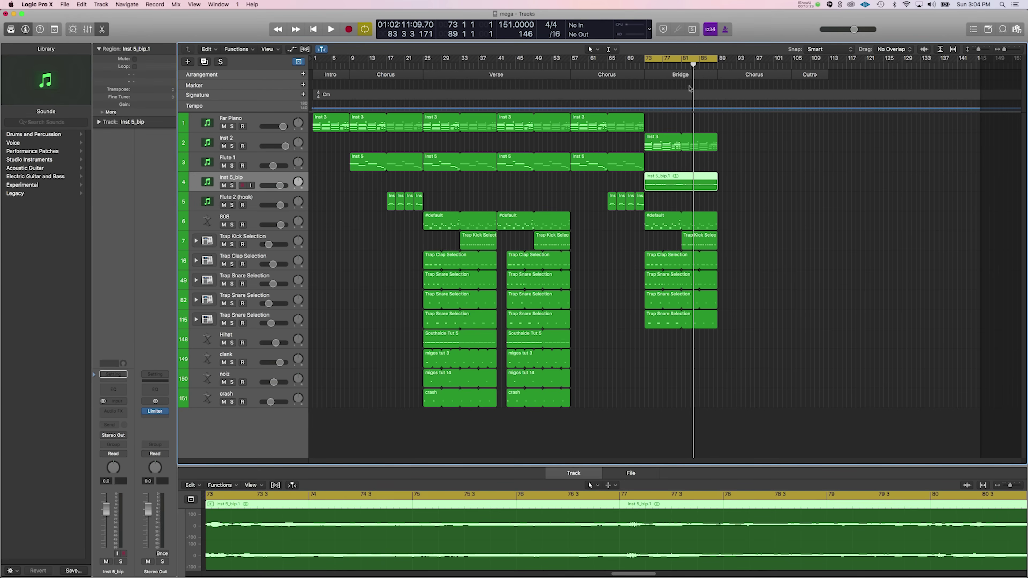
{"action": "key", "text": "space"}
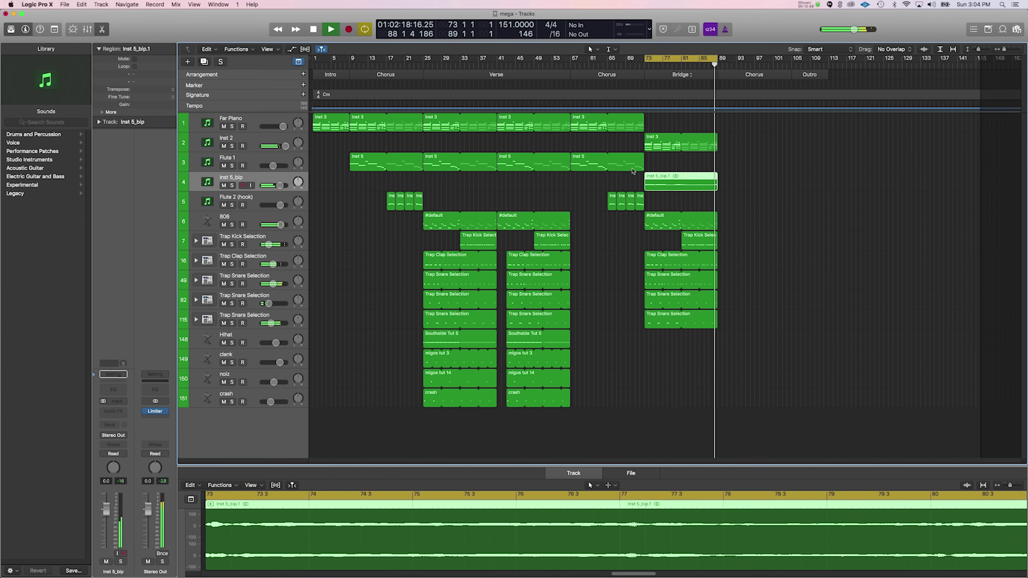
{"action": "key", "text": "space"}
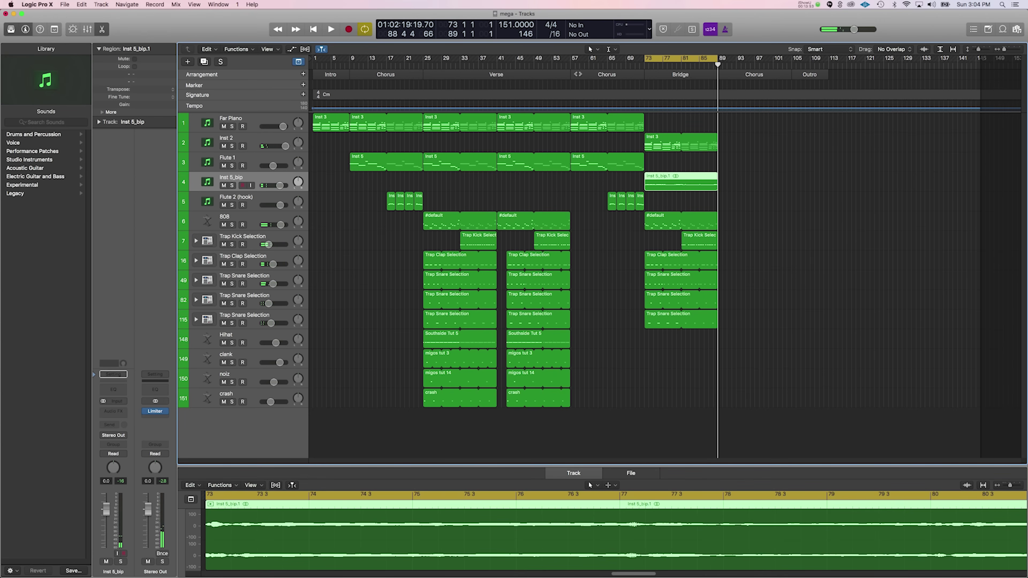
{"action": "key", "text": "space"}
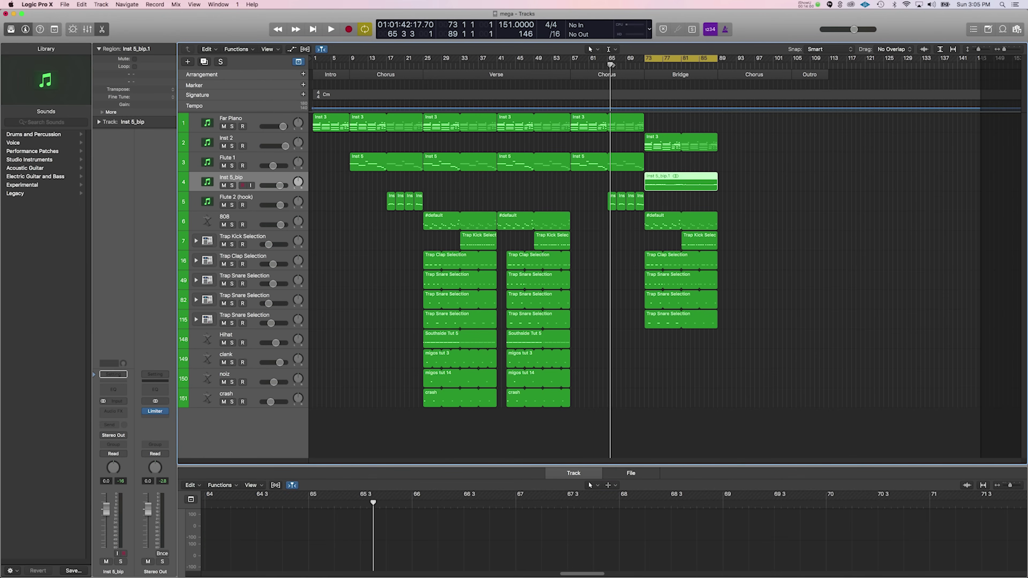
- Copy the six chorus regions from bars 61–73 and paste them at bar 89
{"action": "left_click_drag", "start_coordinate": [634, 243], "coordinate": [582, 123]}
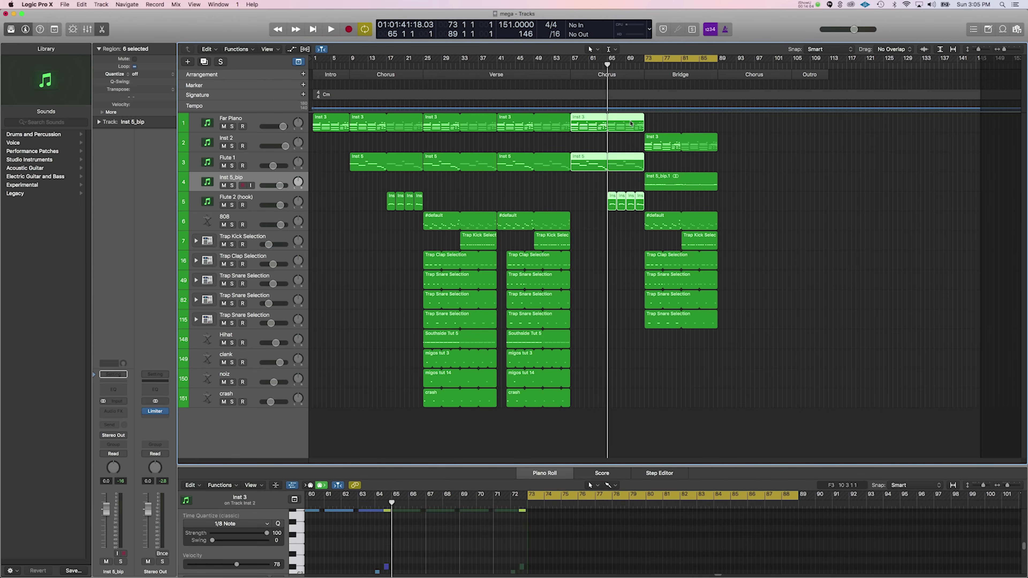
{"action": "mouse_move", "coordinate": [718, 63]}
{"action": "left_mouse_down"}
{"action": "mouse_move", "coordinate": [737, 64]}
{"action": "mouse_move", "coordinate": [719, 64]}
{"action": "left_mouse_up"}
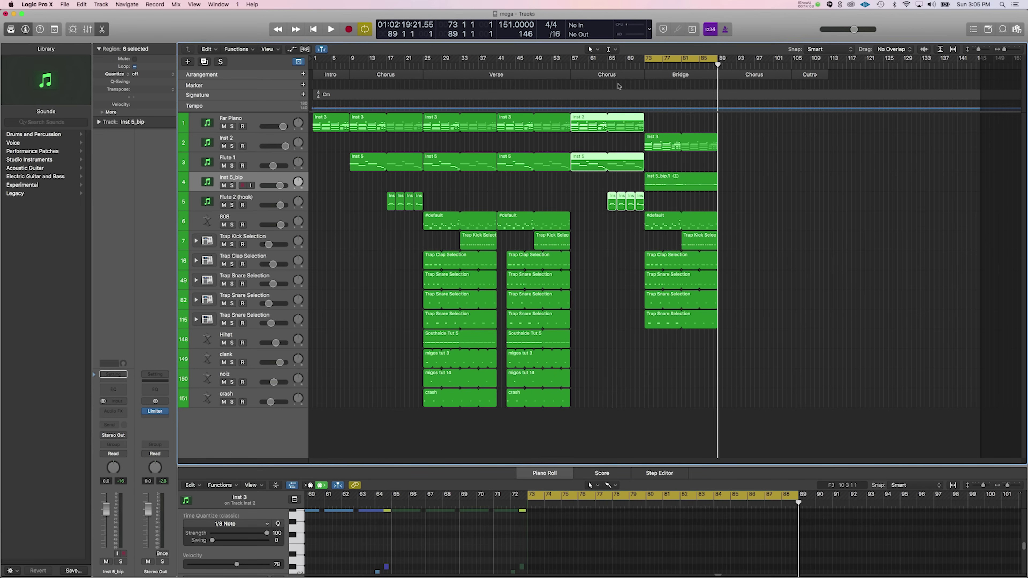
{"action": "key", "text": "super+c"}
{"action": "key", "text": "super+v"}
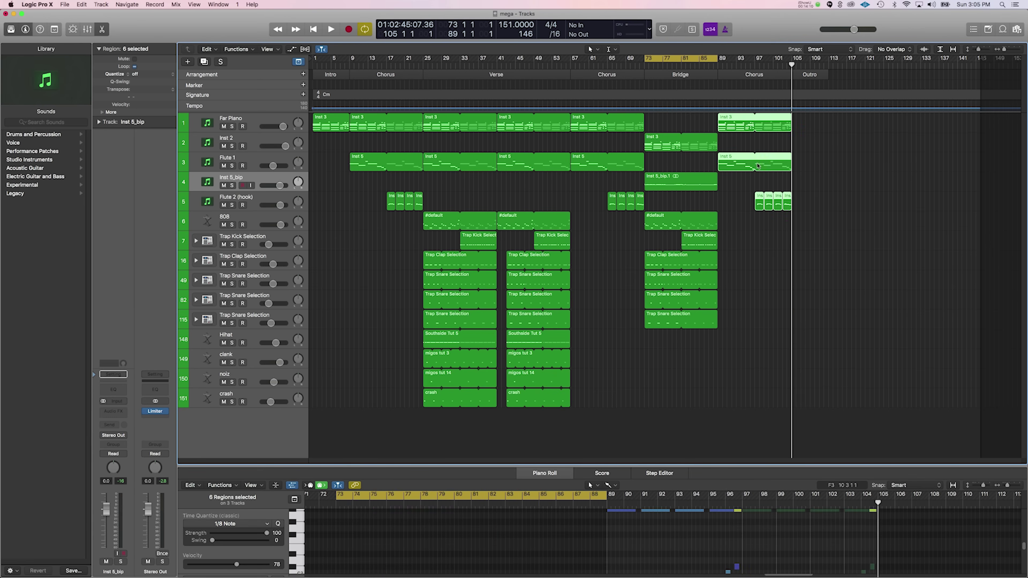
- Paste a copy of the Inst 3 keys region at bar 105 onto the Inst 2 track
{"action": "left_click_drag", "start_coordinate": [699, 58], "coordinate": [829, 122]}
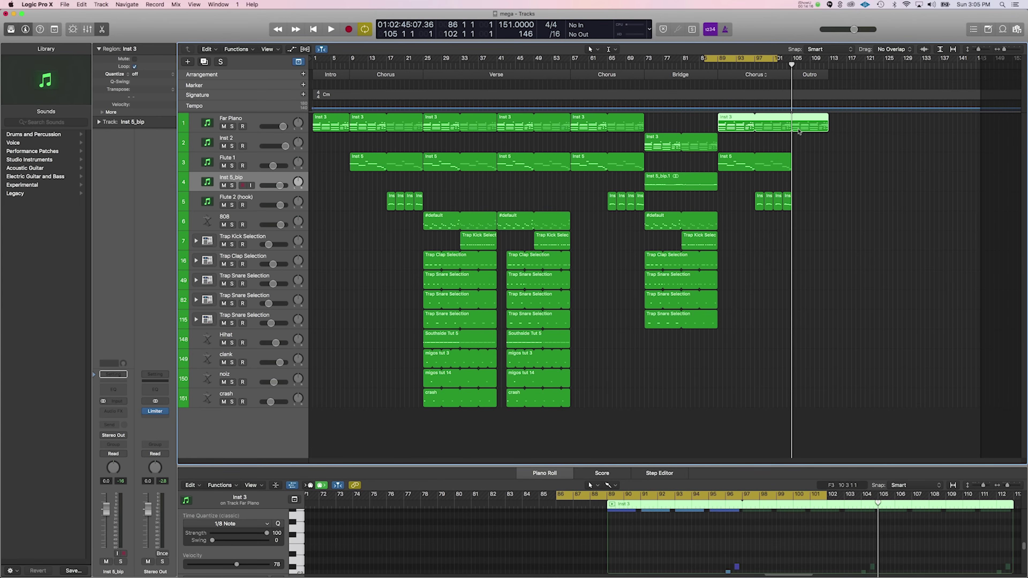
{"action": "left_click", "coordinate": [729, 144]}
{"action": "left_click", "coordinate": [711, 148]}
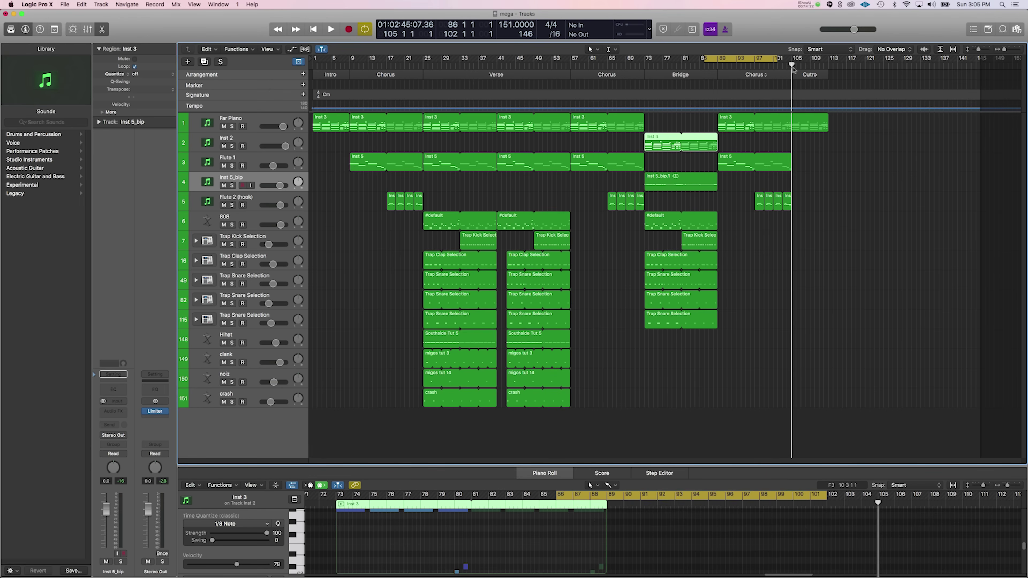
{"action": "key", "text": "super+v"}
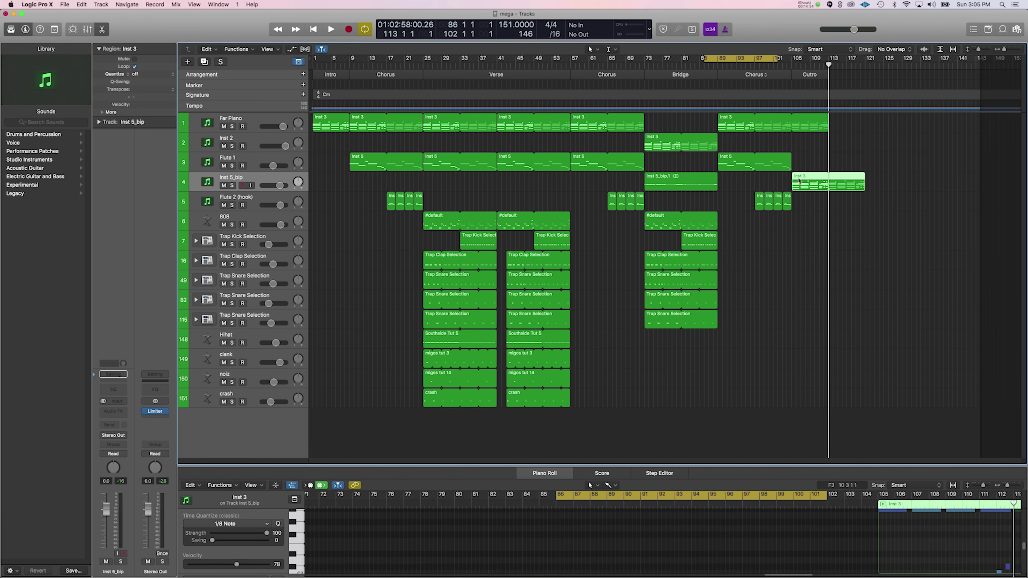
{"action": "left_click_drag", "start_coordinate": [800, 180], "coordinate": [823, 138]}
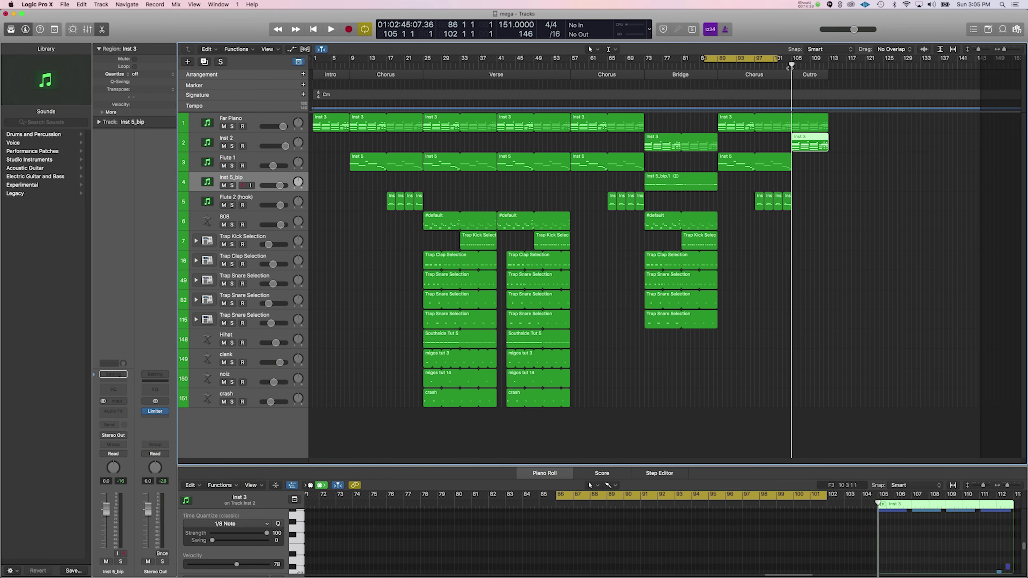
- Play from bar 105 with cycle off and select the Far Piano region after the bridge
{"action": "key", "text": "space"}
{"action": "left_click", "coordinate": [753, 57]}
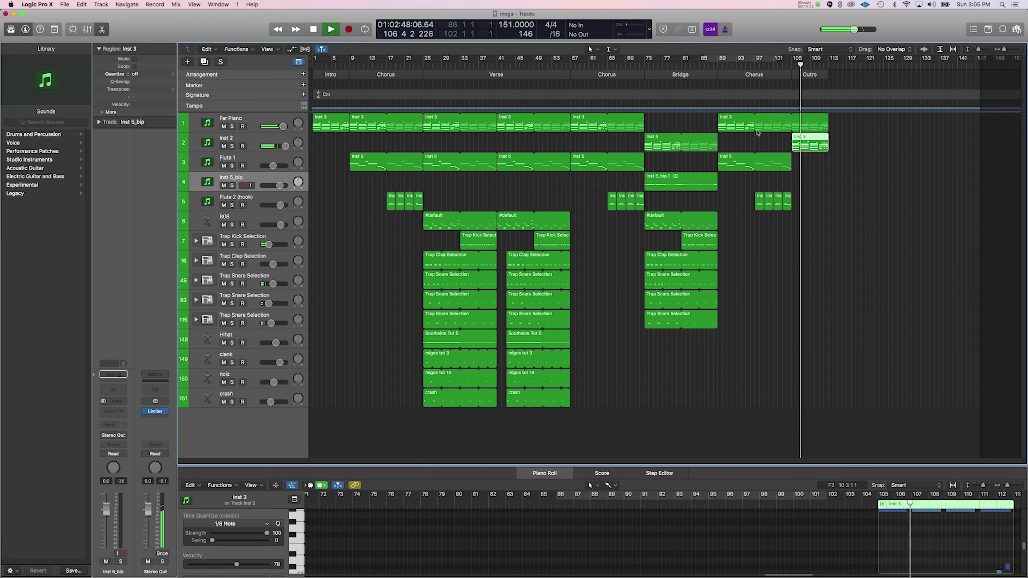
{"action": "left_click", "coordinate": [845, 127]}
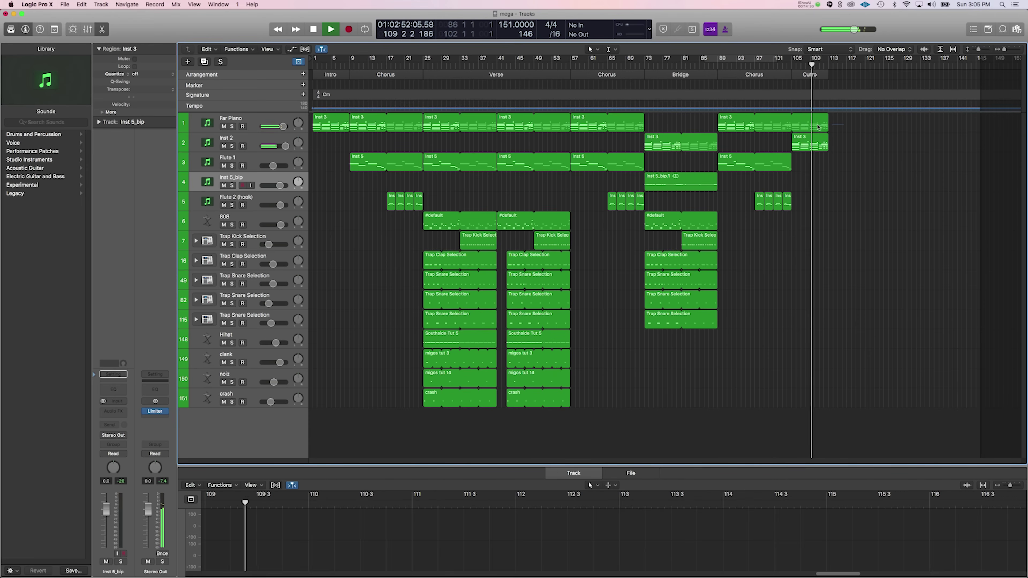
{"action": "left_click", "coordinate": [795, 122]}
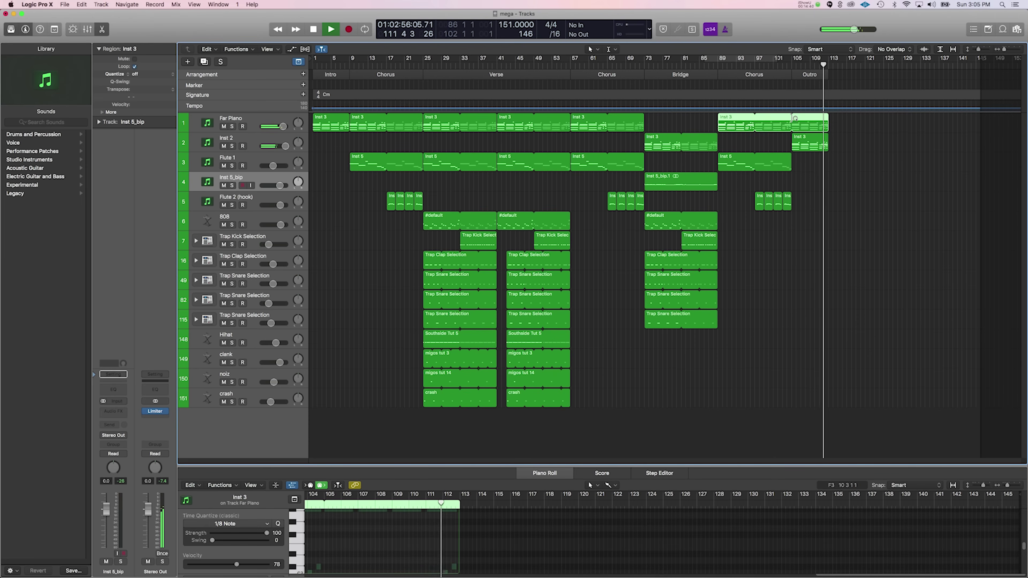
{"action": "key", "text": "space"}
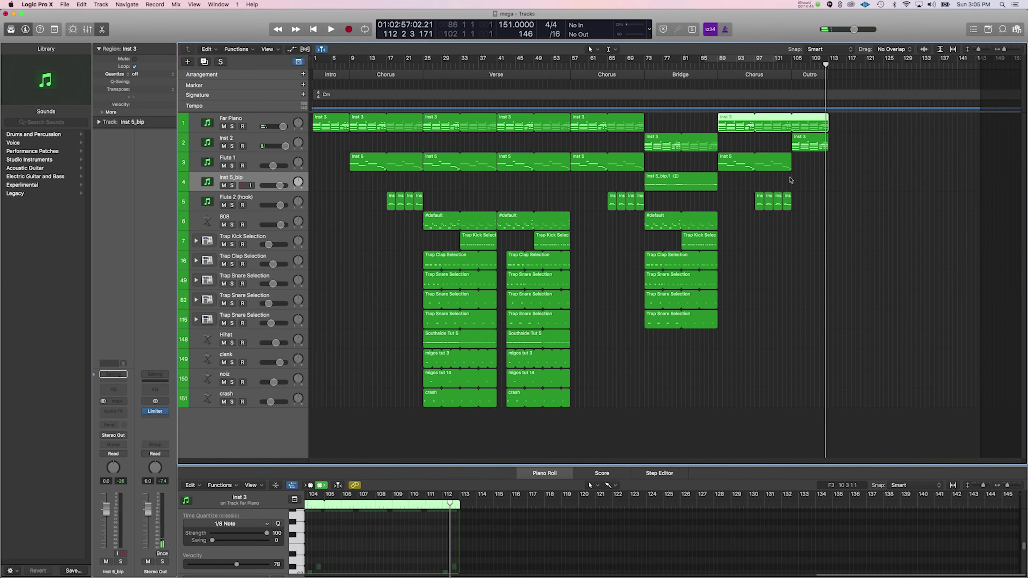
{"action": "key", "text": "a"}
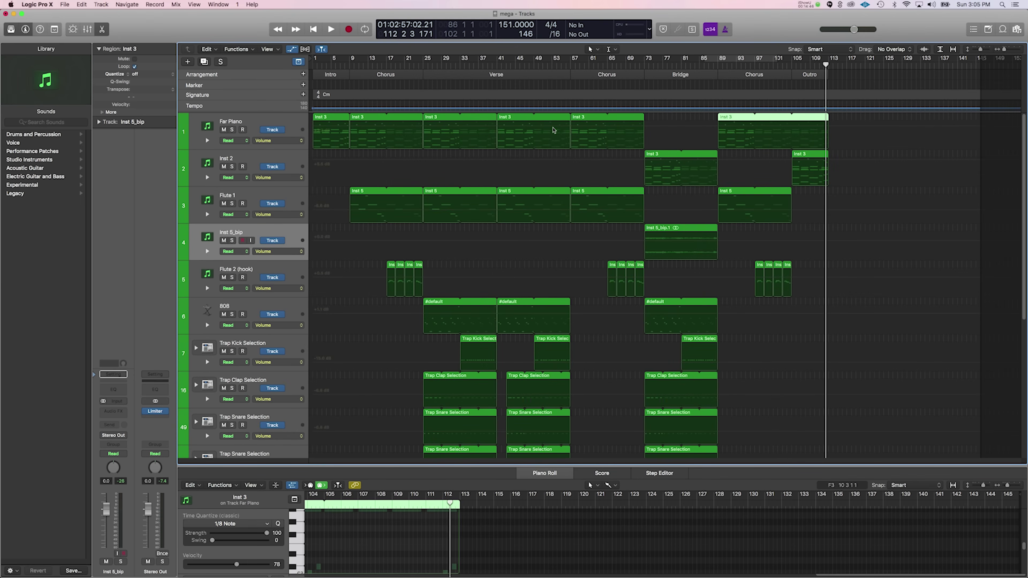
- Fade Far Piano and Inst 2 volume to silence after bar 109, then play the outro from bar 105
{"action": "left_click", "coordinate": [784, 139]}
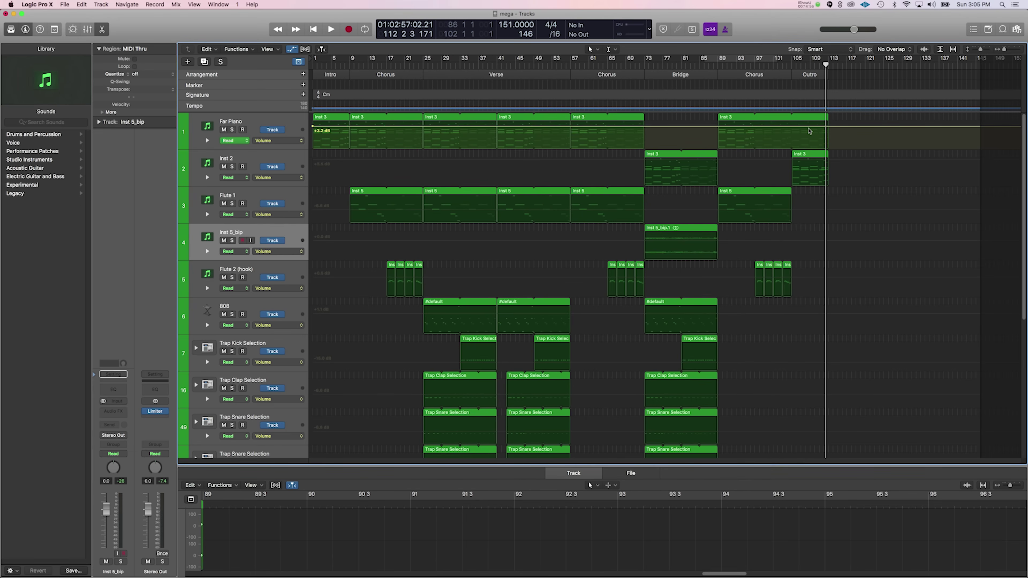
{"action": "left_click", "coordinate": [811, 130]}
{"action": "left_click", "coordinate": [811, 164]}
{"action": "left_click", "coordinate": [811, 163]}
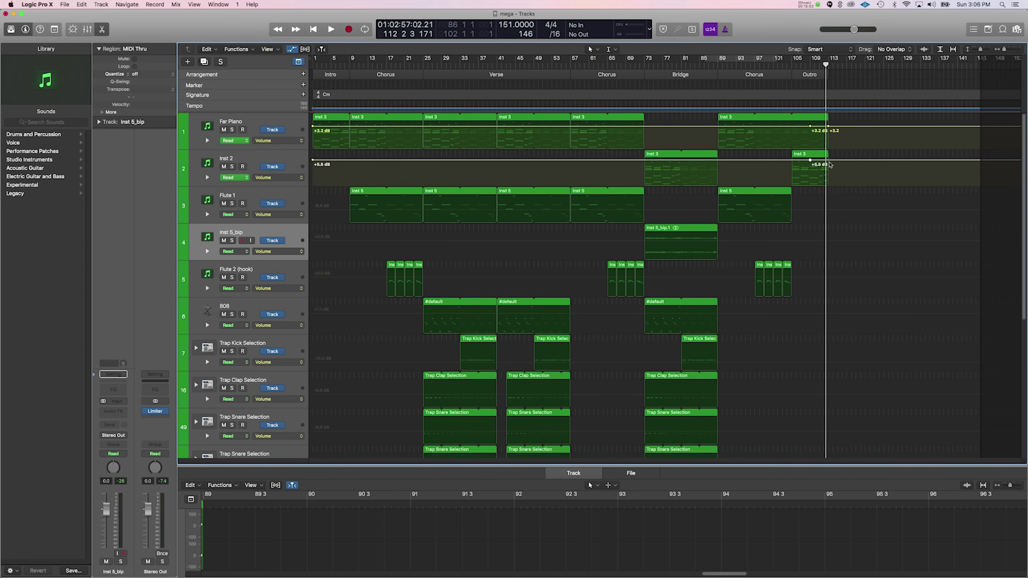
{"action": "left_click_drag", "start_coordinate": [828, 161], "coordinate": [829, 185]}
{"action": "left_click_drag", "start_coordinate": [827, 127], "coordinate": [832, 145]}
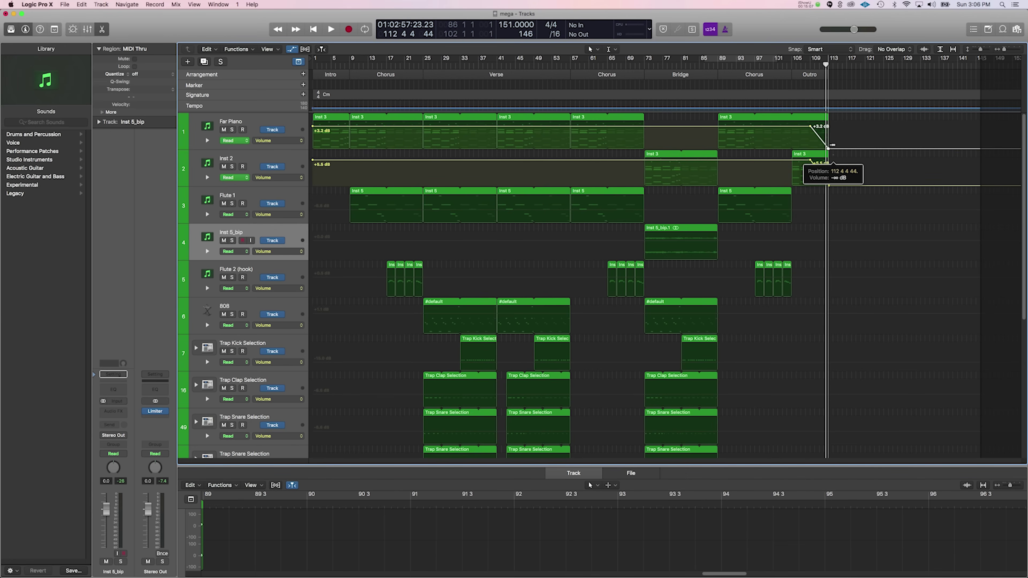
{"action": "left_click", "coordinate": [792, 65]}
{"action": "key", "text": "space"}
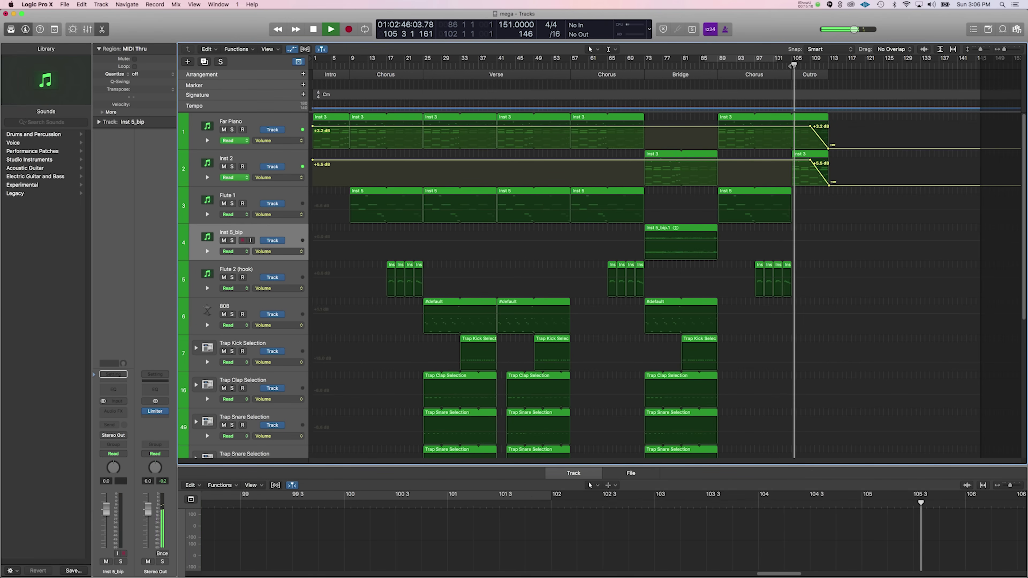
- Hide the automation lanes during outro playback, then stop playback near bar 113
{"action": "key", "text": "a"}
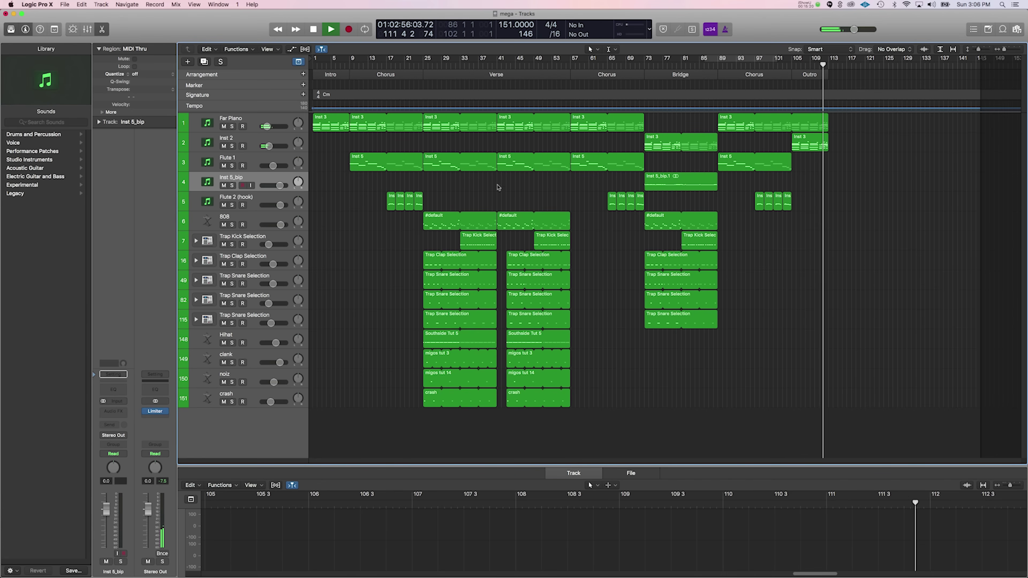
{"action": "key", "text": "space"}
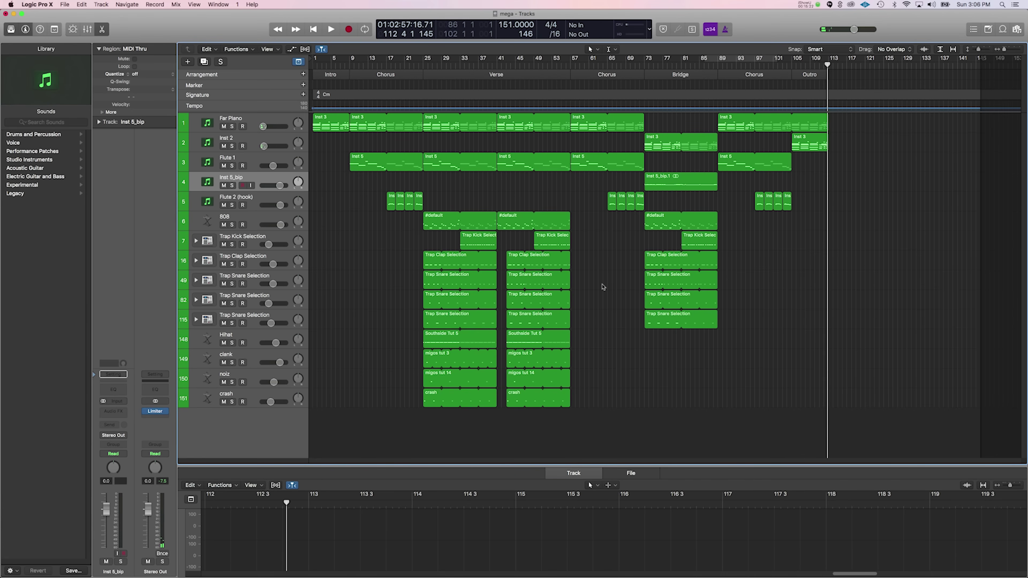